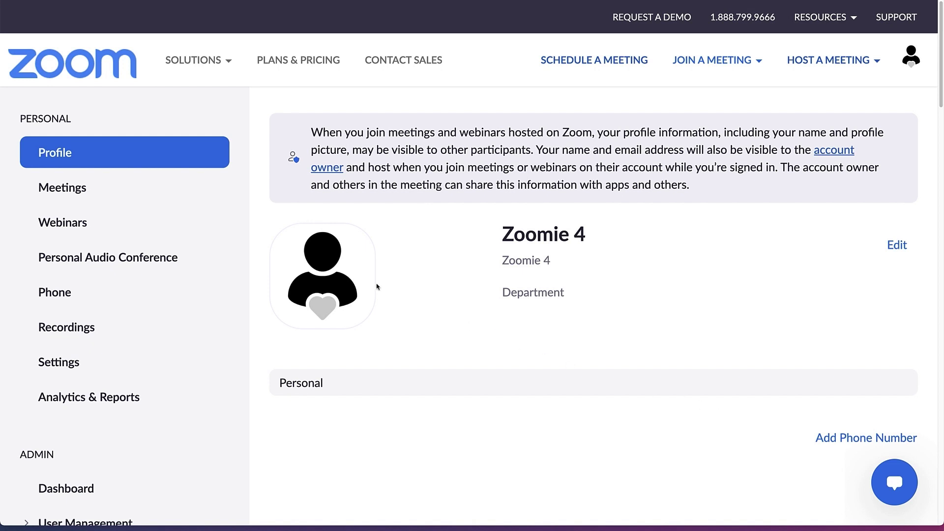
Go to the Meetings page from the Personal section of the sidebar.
{"action": "left_click", "coordinate": [71, 192]}
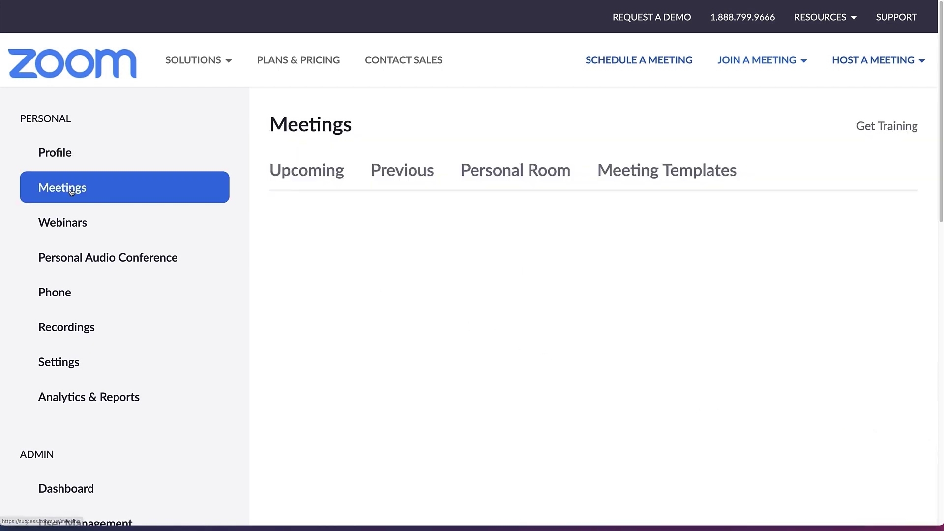
Create a new meeting titled 'Candidate Interview' described as 'Please bring your portfolio!'.
{"action": "left_click", "coordinate": [803, 221]}
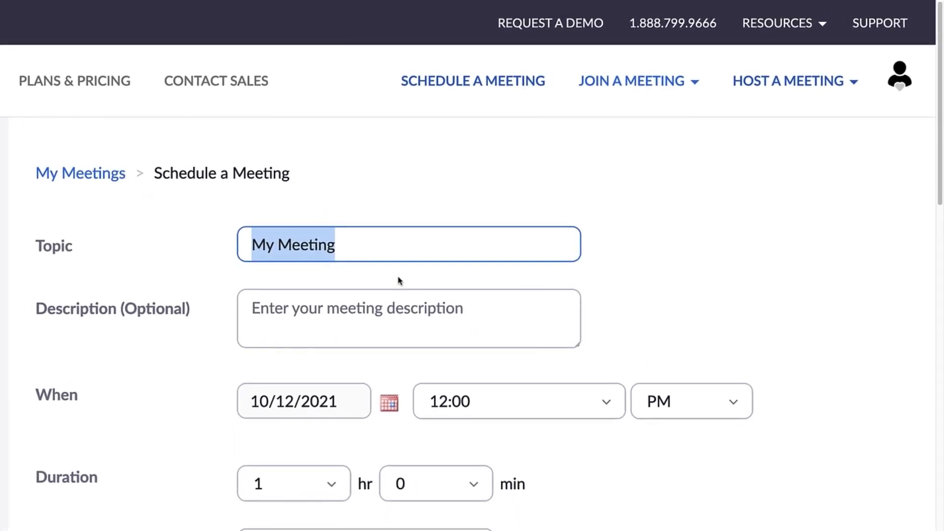
{"action": "type", "text": "Ca"}
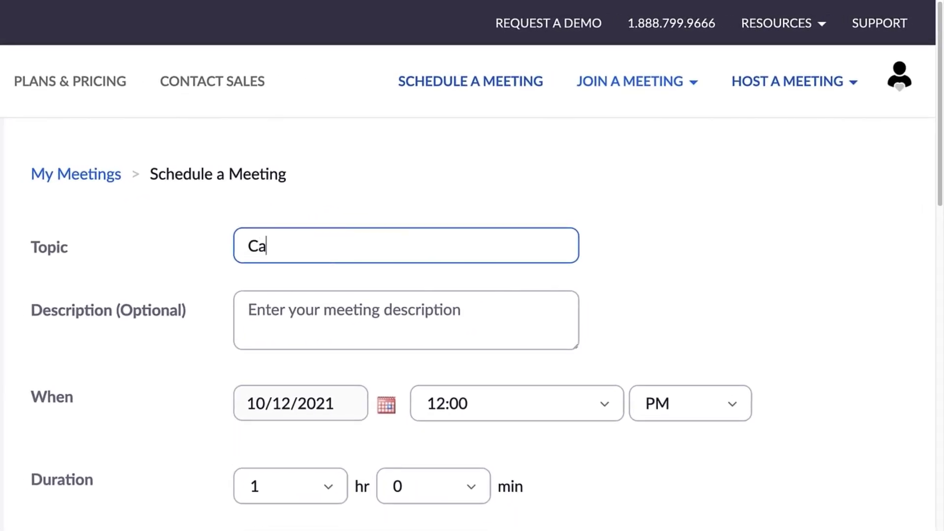
{"action": "type", "text": "ndidate Interview"}
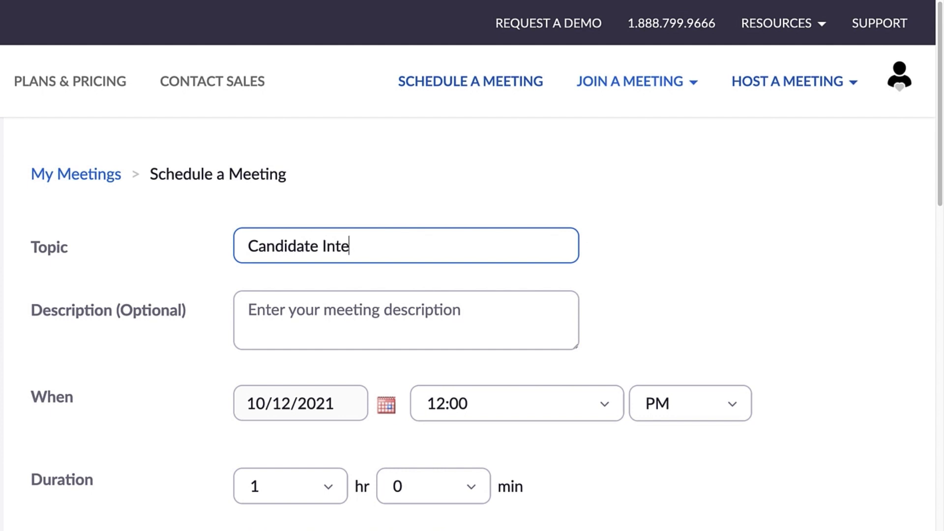
{"action": "left_click", "coordinate": [367, 309]}
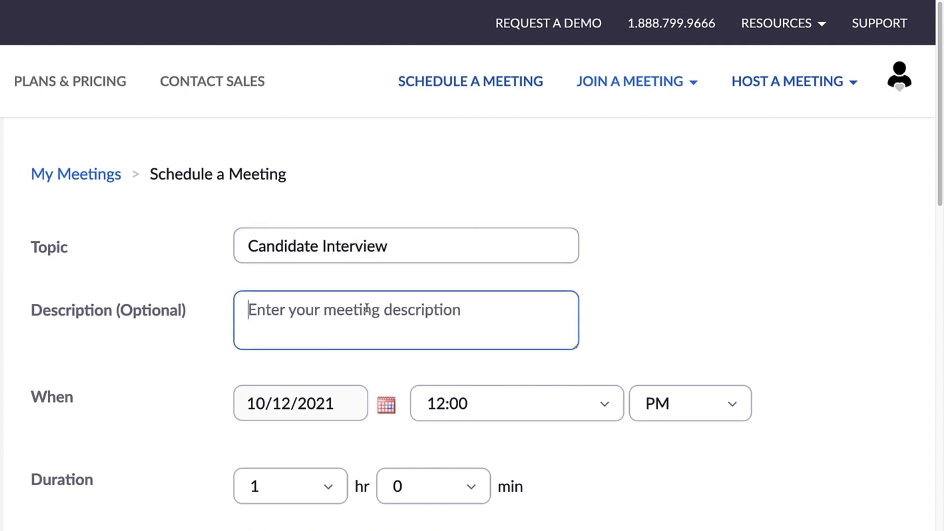
{"action": "type", "text": "Please b"}
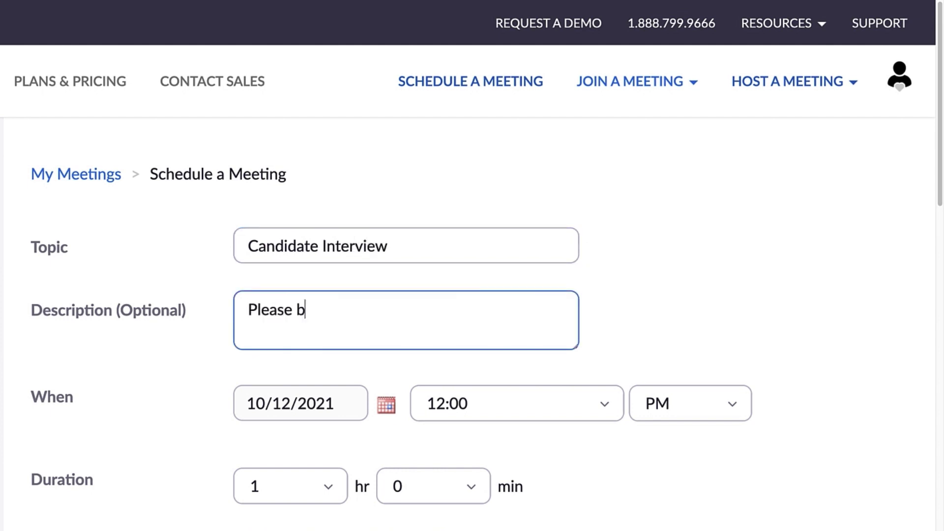
{"action": "type", "text": "ring your portfo"}
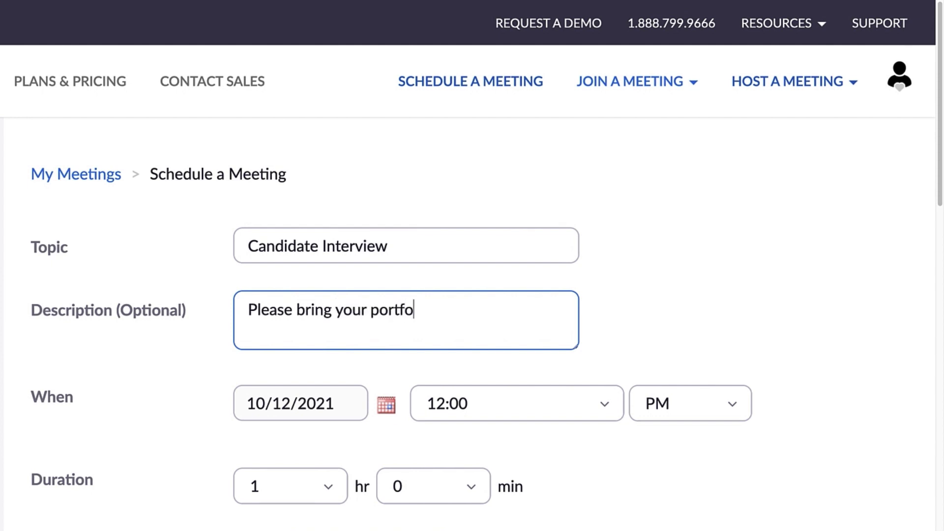
{"action": "type", "text": "lio!"}
{"action": "scroll", "coordinate": [353, 300], "scroll_direction": "down", "scroll_amount": 3}
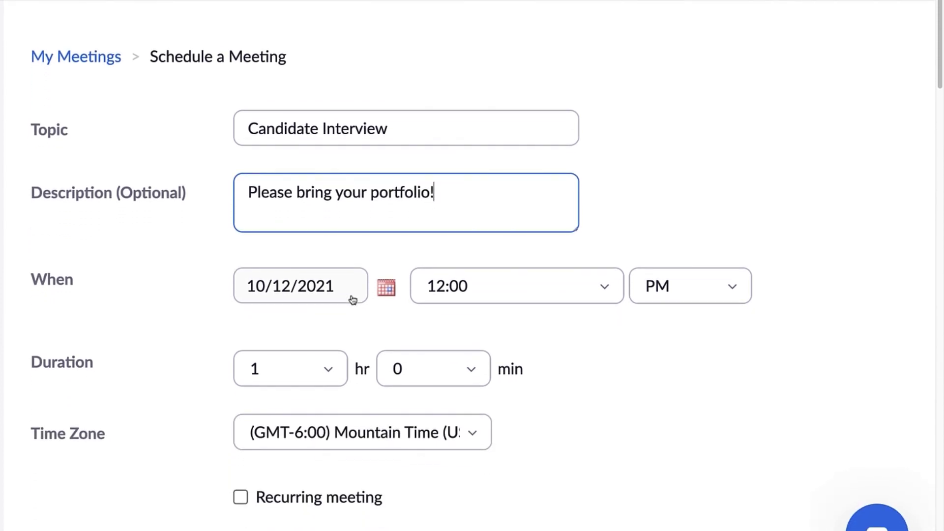
Set the start to 1:00 PM, duration 0 hours 30 minutes, time zone Mountain Time.
{"action": "left_click", "coordinate": [604, 292]}
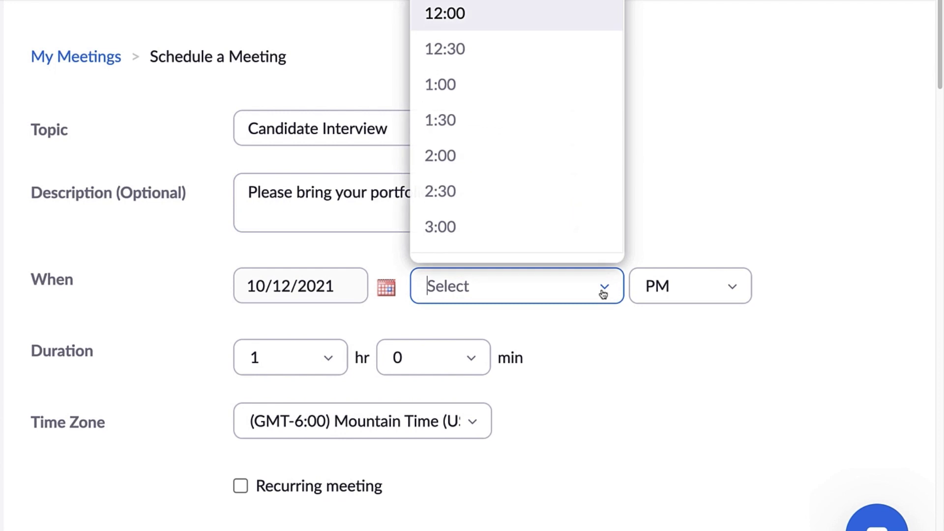
{"action": "left_click", "coordinate": [459, 85]}
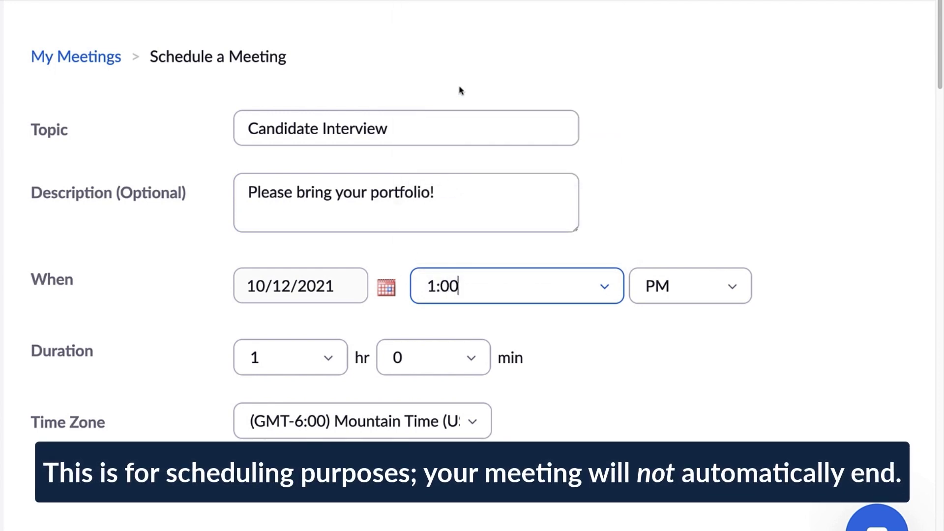
{"action": "left_click", "coordinate": [333, 360]}
{"action": "left_click", "coordinate": [305, 89]}
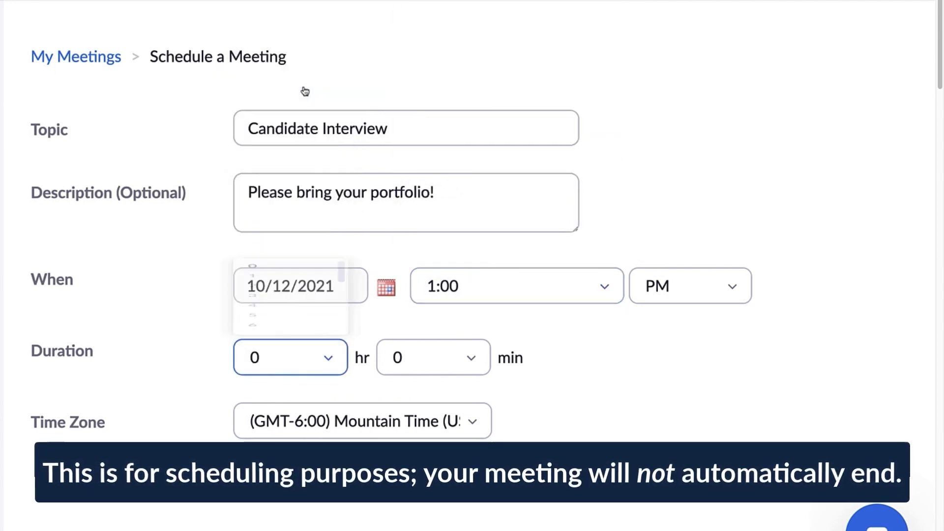
{"action": "left_click", "coordinate": [467, 360]}
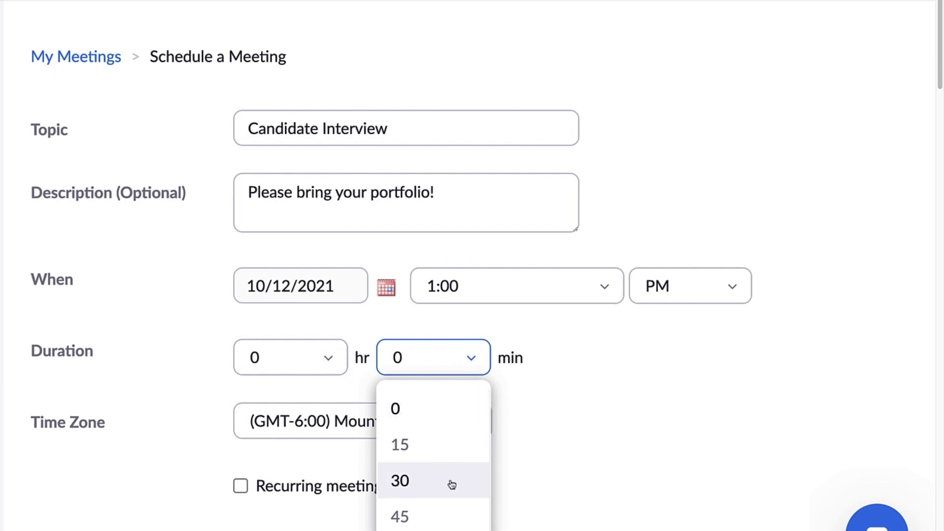
{"action": "left_click", "coordinate": [452, 484]}
{"action": "left_click", "coordinate": [472, 423]}
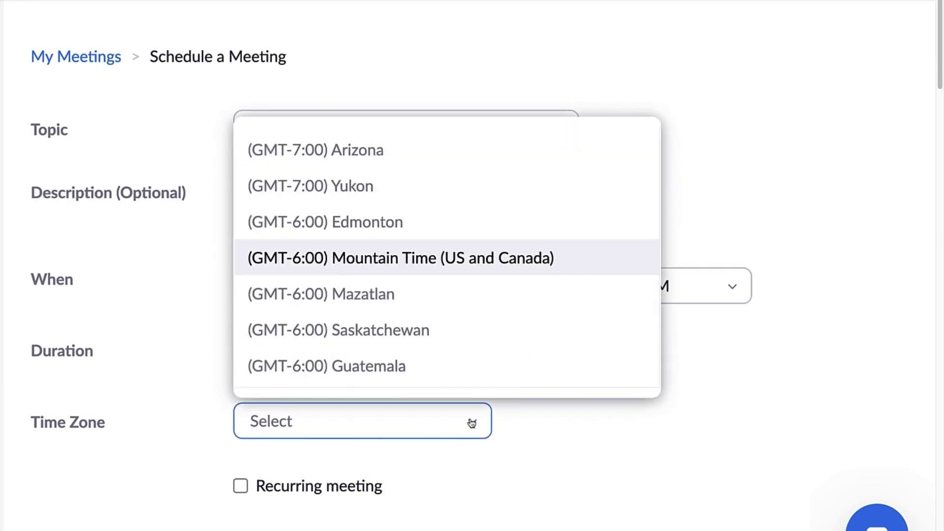
{"action": "key", "text": "Return"}
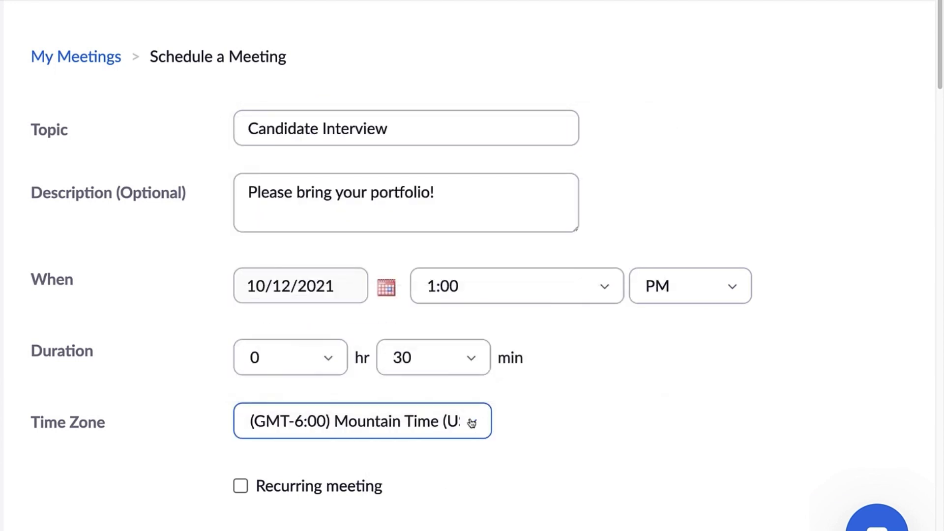
{"action": "left_click_drag", "start_coordinate": [939, 53], "coordinate": [939, 165]}
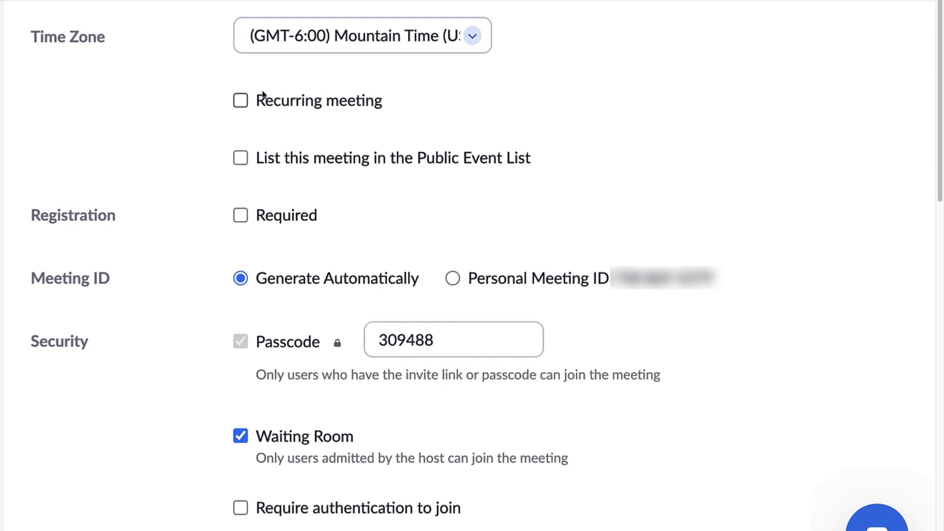
{"action": "left_click", "coordinate": [242, 101]}
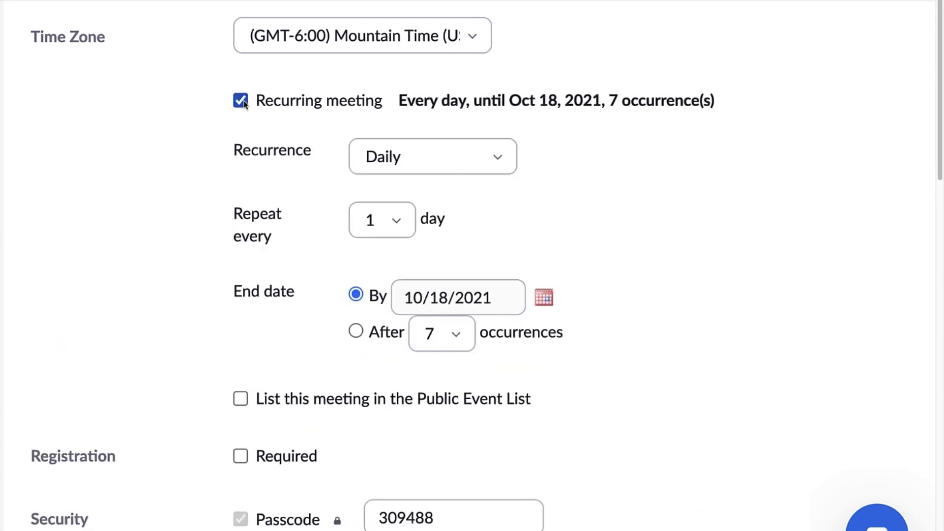
{"action": "left_click", "coordinate": [418, 148]}
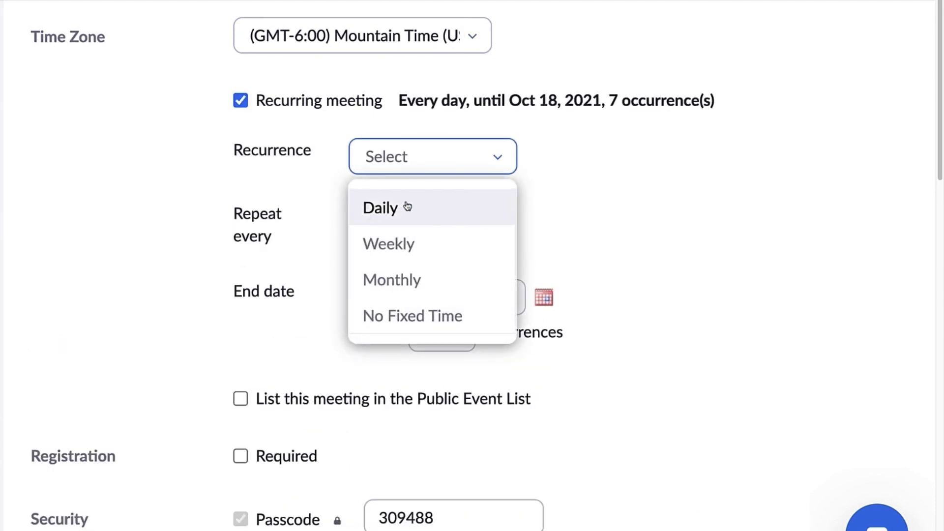
{"action": "left_click", "coordinate": [410, 241]}
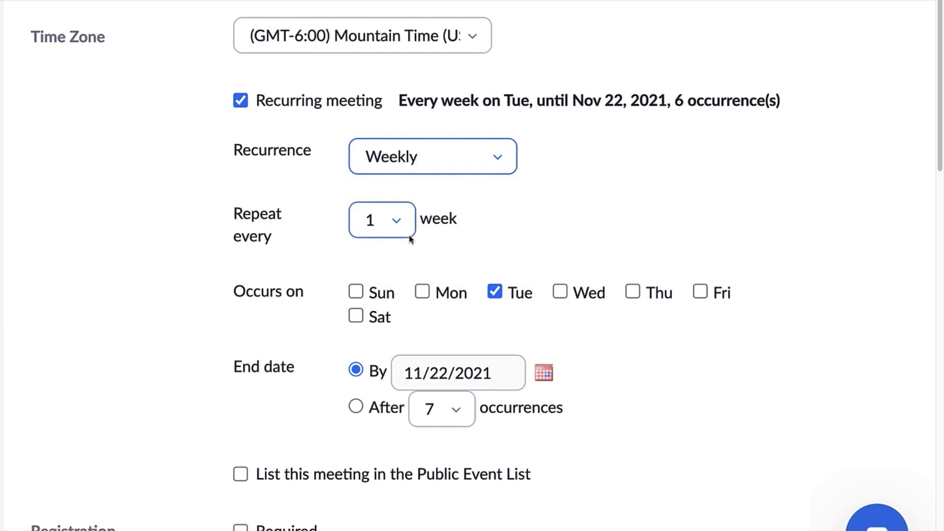
{"action": "left_click", "coordinate": [421, 288]}
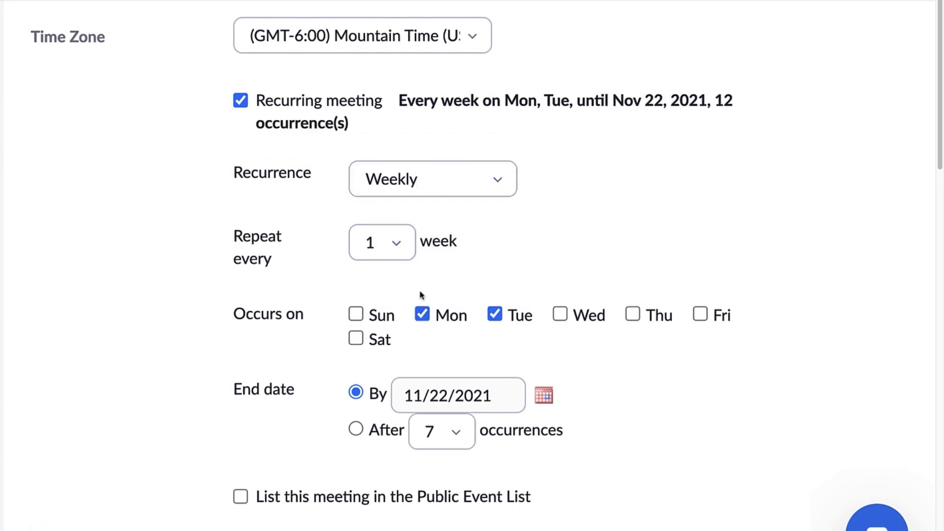
{"action": "left_click", "coordinate": [240, 104]}
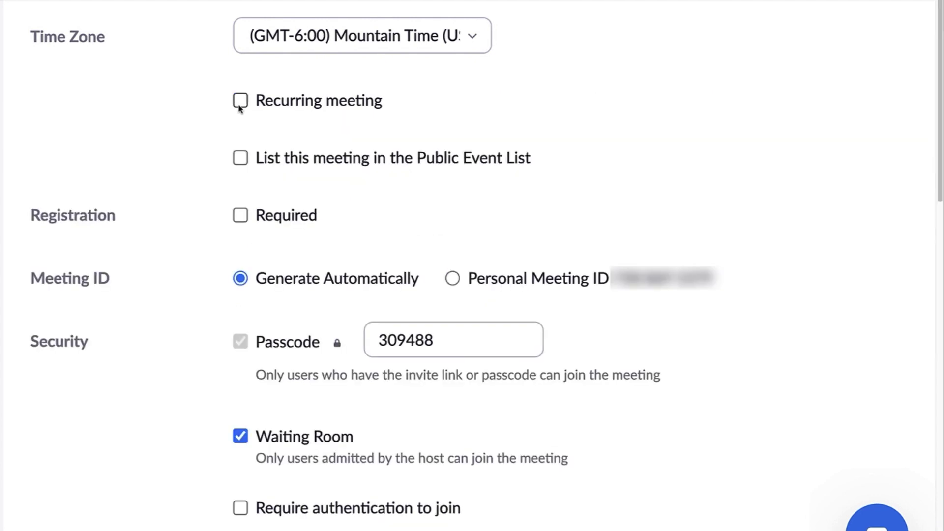
Mark Registration as Required and try a sample first name on the registration page.
{"action": "left_click", "coordinate": [241, 219]}
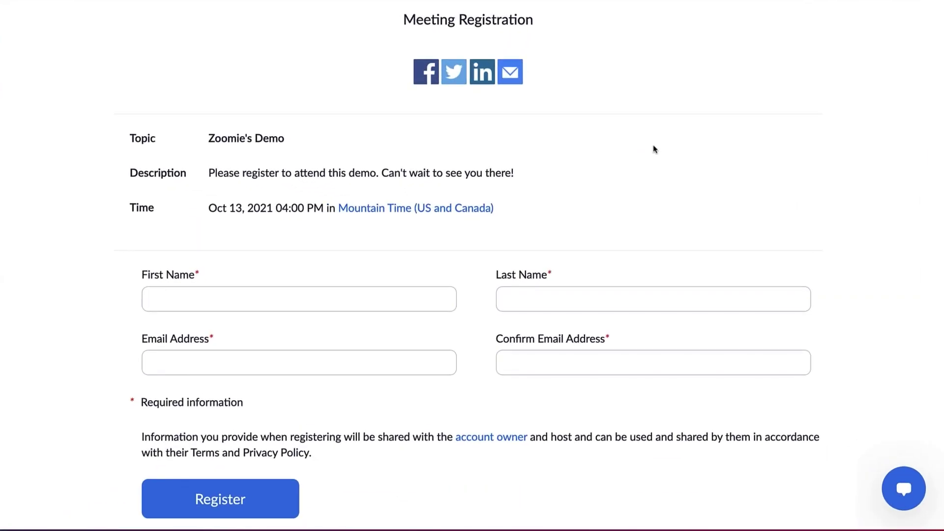
{"action": "left_click", "coordinate": [425, 304]}
{"action": "type", "text": "Zoomie 2"}
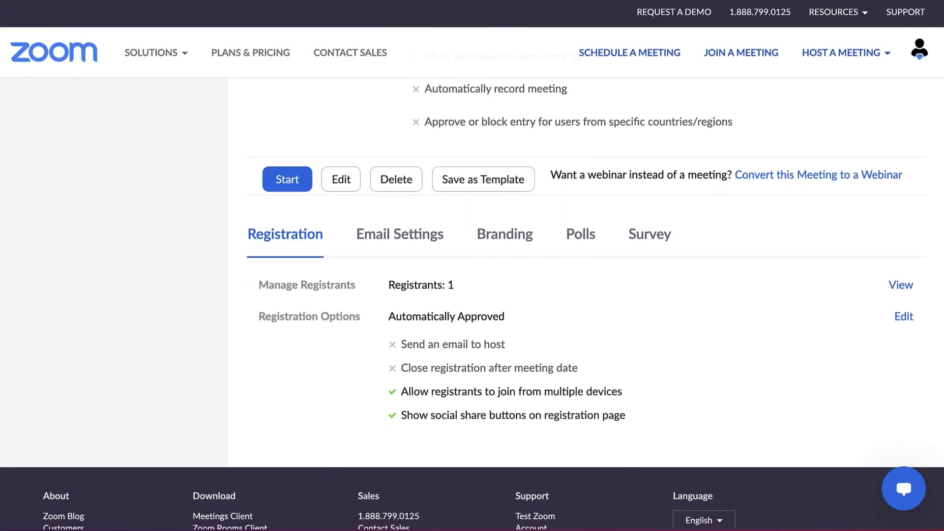
{"action": "scroll", "coordinate": [472, 256], "scroll_direction": "down", "scroll_amount": 2}
{"action": "scroll", "coordinate": [472, 256], "scroll_direction": "down", "scroll_amount": 3}
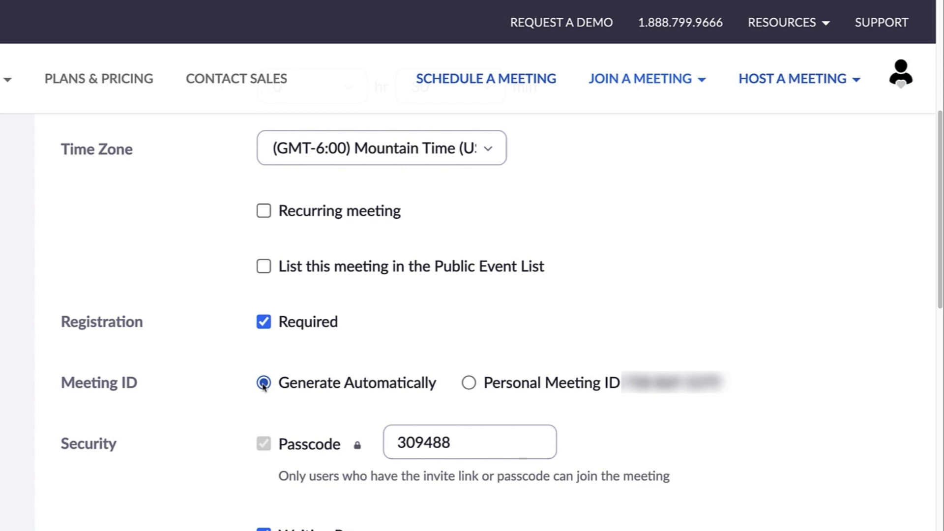
Use the Personal Meeting ID and replace the existing passcode with a new one.
{"action": "left_click", "coordinate": [470, 384]}
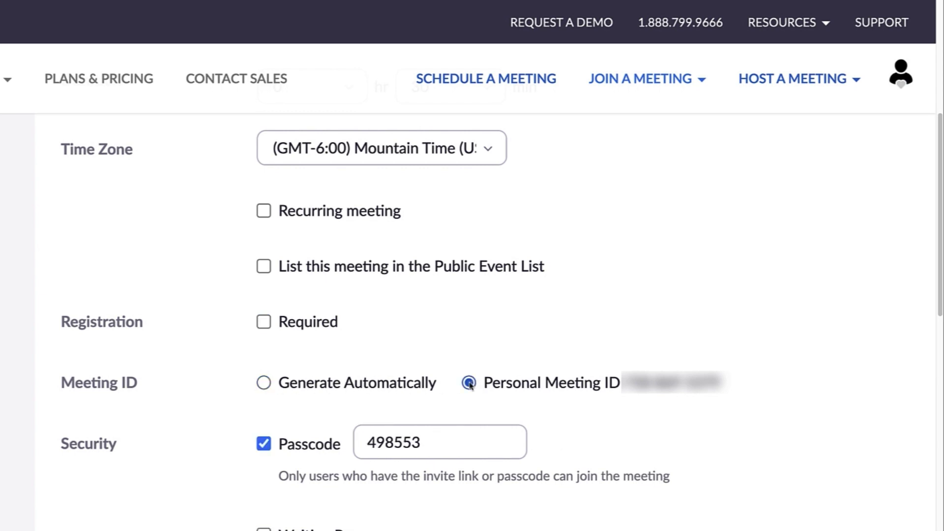
{"action": "left_click", "coordinate": [264, 383]}
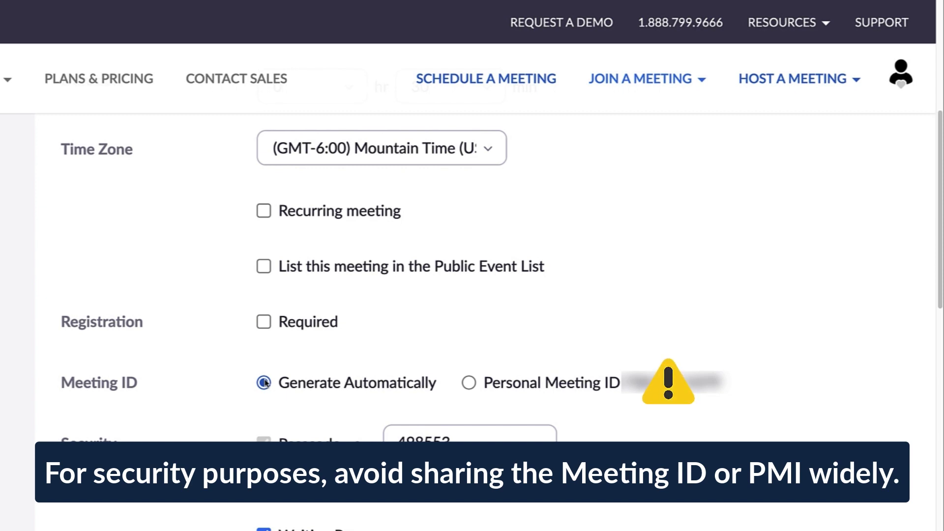
{"action": "left_click", "coordinate": [468, 382]}
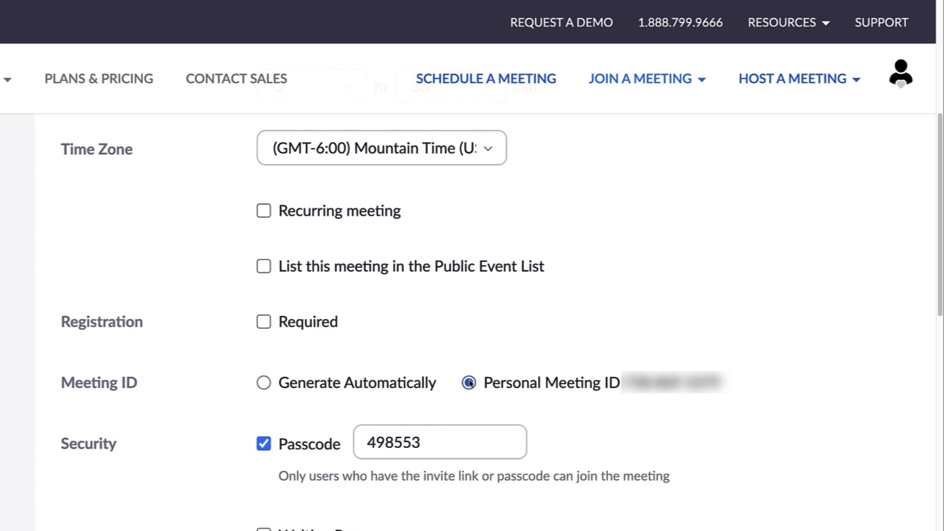
{"action": "left_click_drag", "start_coordinate": [437, 438], "coordinate": [356, 436]}
{"action": "type", "text": "De"}
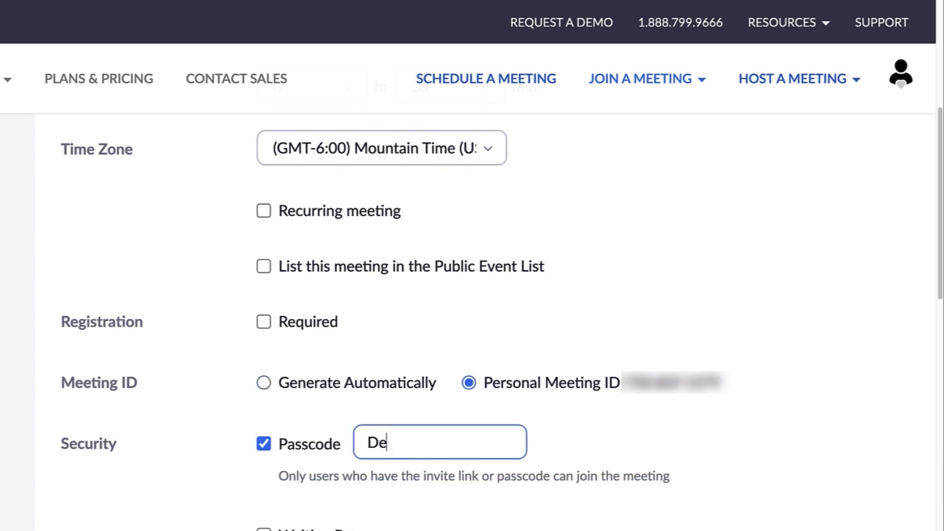
{"action": "type", "text": "mo 123"}
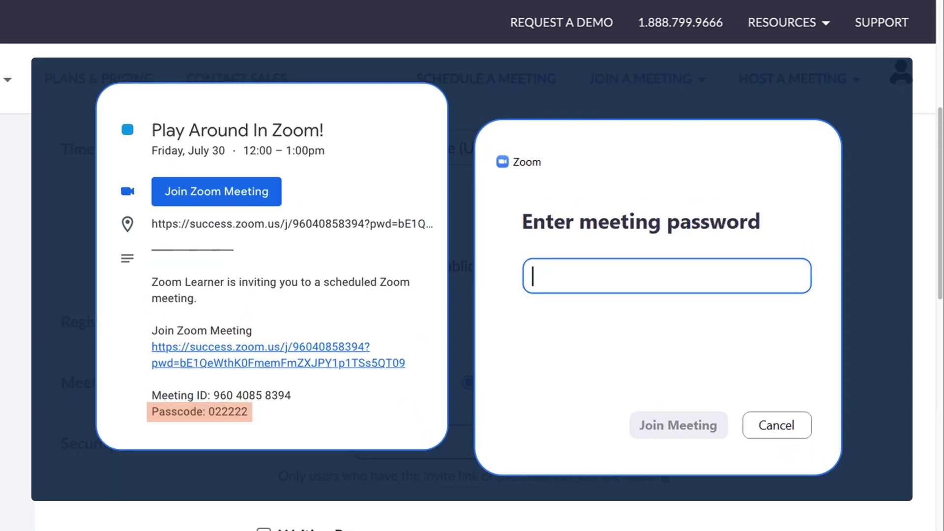
Enable Waiting Room and require authentication to join via Sign in to Zoom.
{"action": "scroll", "coordinate": [268, 460], "scroll_direction": "down", "scroll_amount": 2}
{"action": "left_click", "coordinate": [265, 459]}
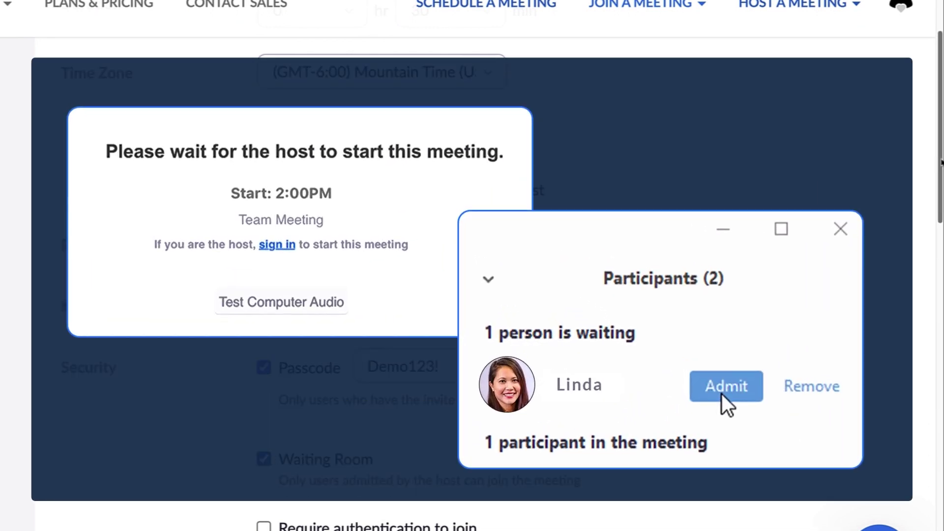
{"action": "scroll", "coordinate": [648, 242], "scroll_direction": "down", "scroll_amount": 7}
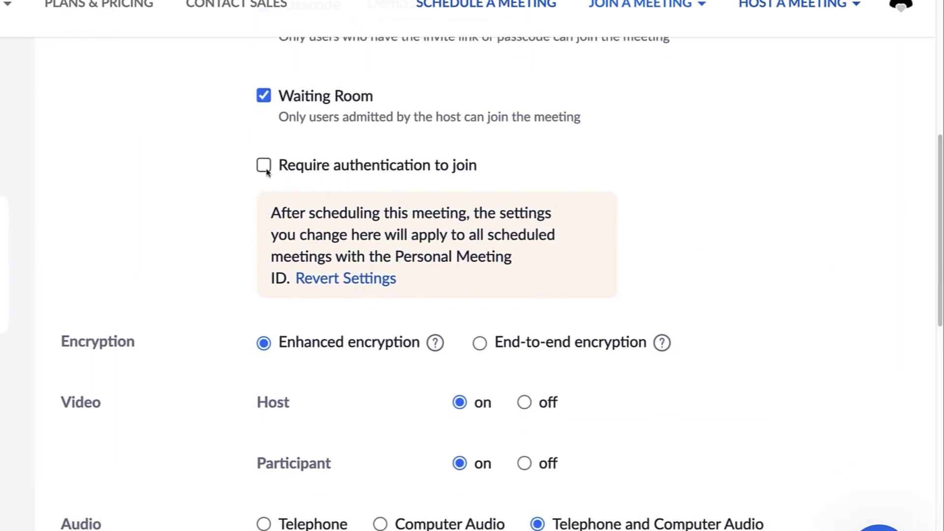
{"action": "left_click", "coordinate": [264, 166]}
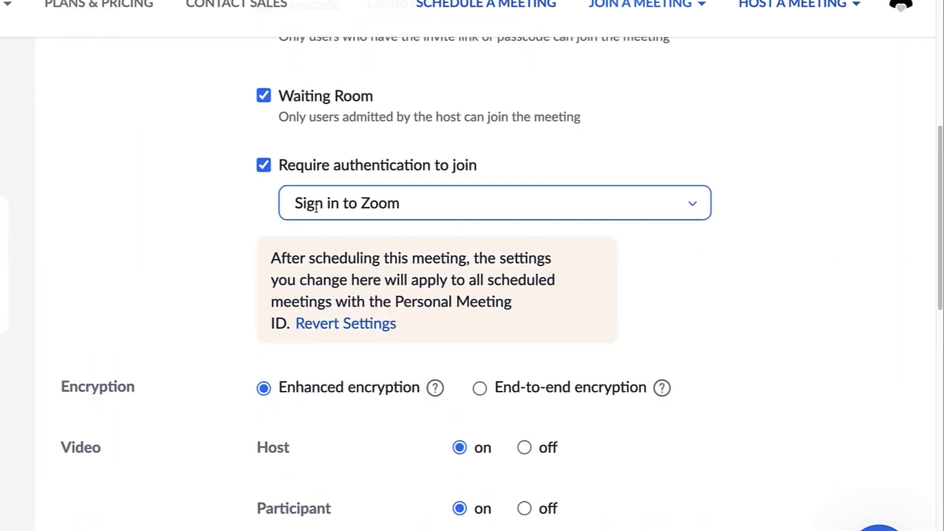
{"action": "left_click", "coordinate": [690, 209]}
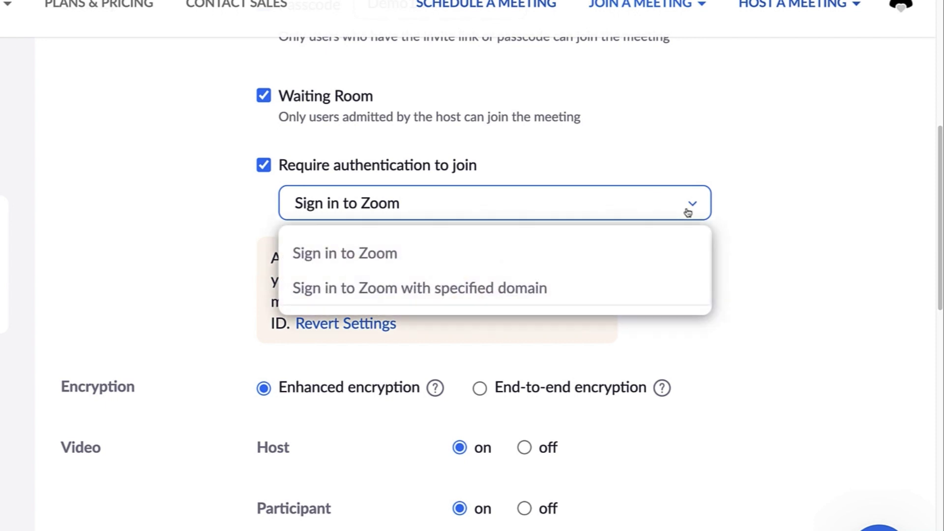
{"action": "left_click", "coordinate": [643, 288]}
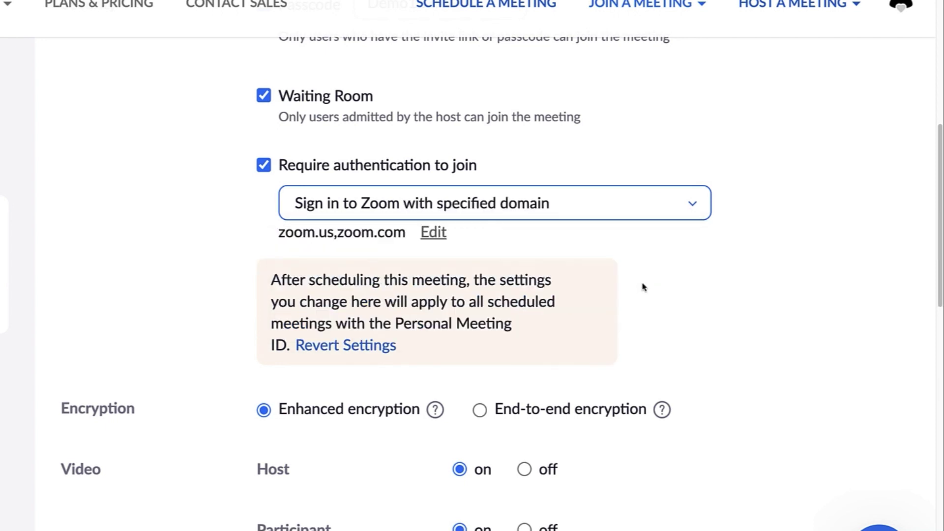
{"action": "left_click", "coordinate": [683, 203]}
{"action": "left_click", "coordinate": [459, 249]}
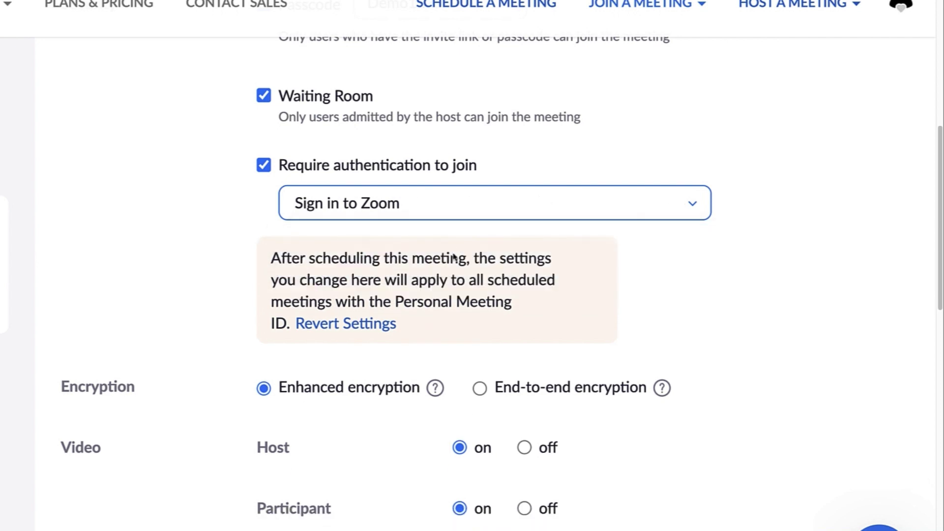
{"action": "scroll", "coordinate": [477, 362], "scroll_direction": "down", "scroll_amount": 1}
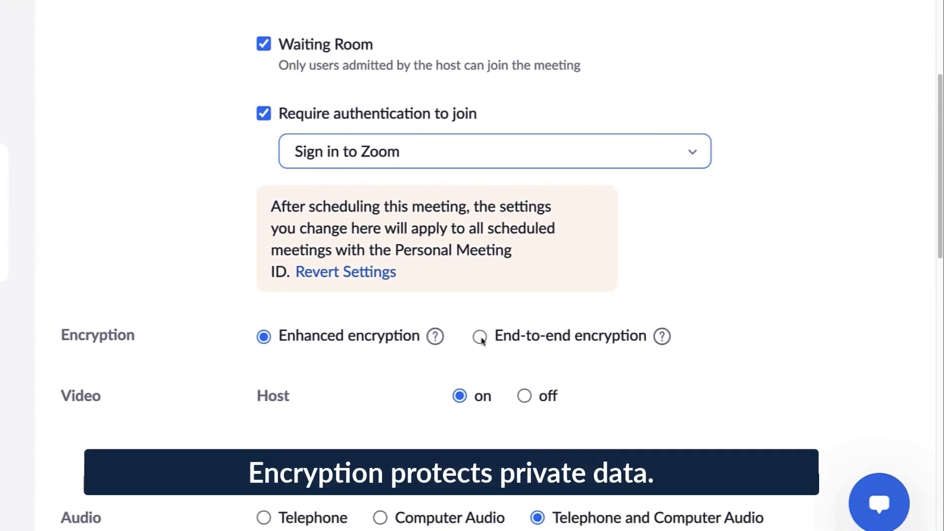
Keep Enhanced encryption and set Participant video to off.
{"action": "left_click", "coordinate": [481, 340]}
{"action": "left_click", "coordinate": [264, 339]}
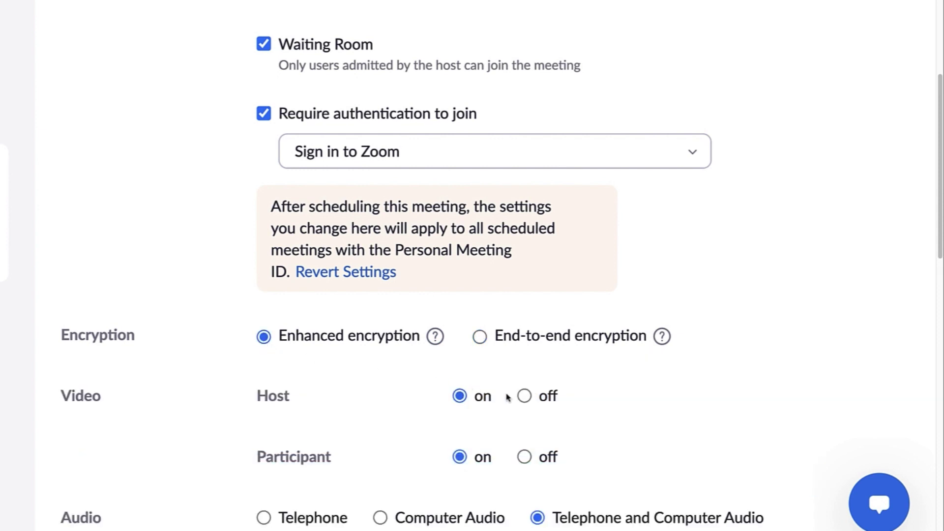
{"action": "left_click", "coordinate": [522, 458]}
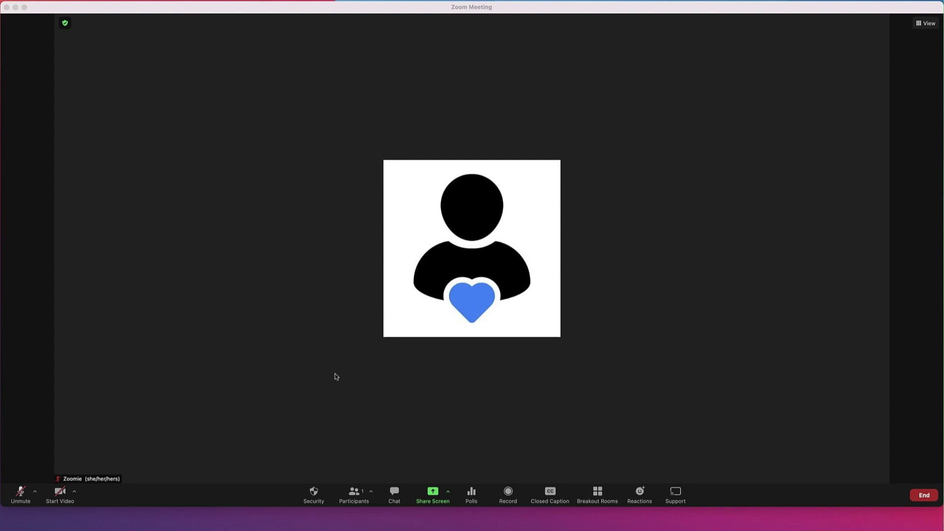
{"action": "left_click", "coordinate": [58, 500]}
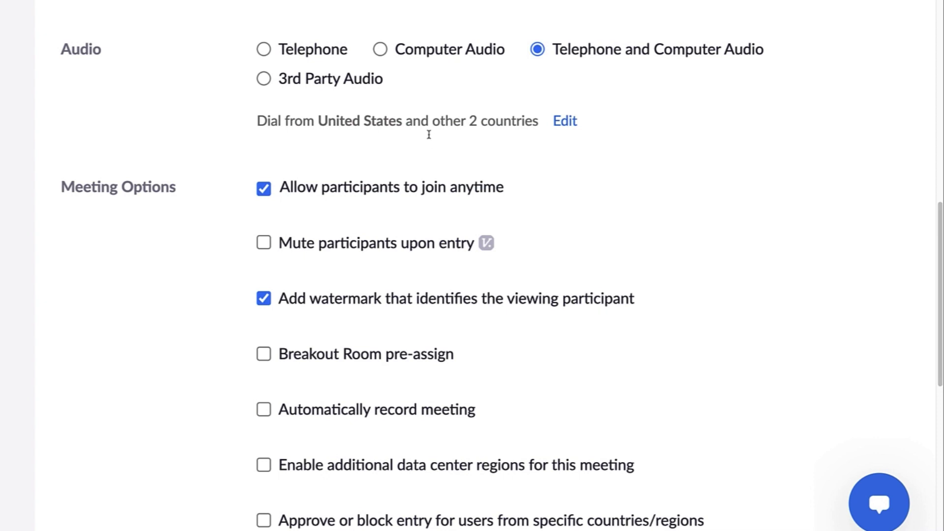
{"action": "left_click", "coordinate": [381, 50]}
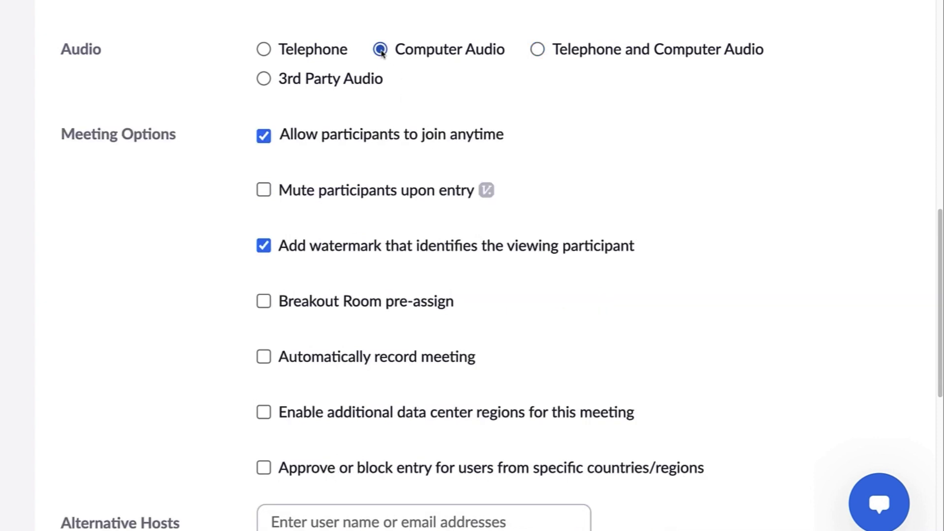
{"action": "left_click", "coordinate": [264, 50]}
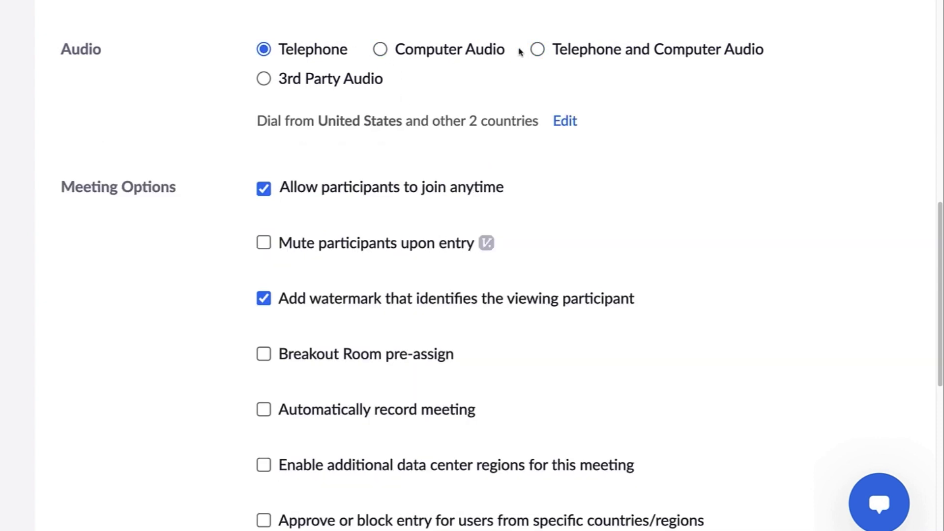
{"action": "left_click", "coordinate": [540, 51]}
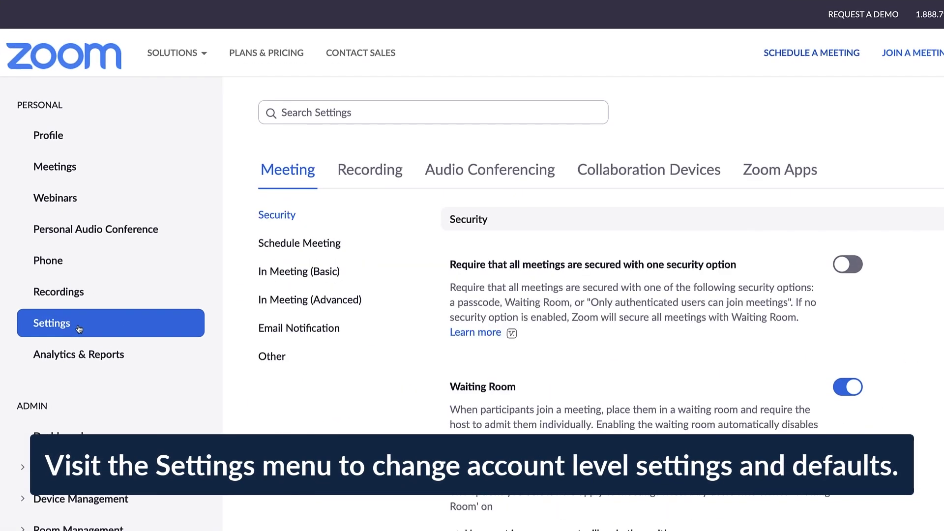
Turn on join before host in Schedule Meeting settings, then check Allow participants to join anytime.
{"action": "left_click", "coordinate": [275, 244]}
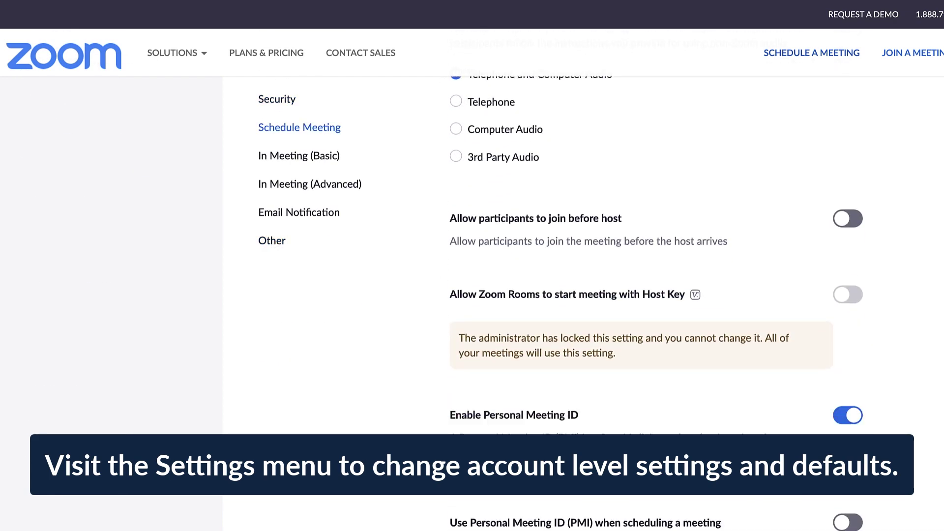
{"action": "left_click", "coordinate": [850, 122]}
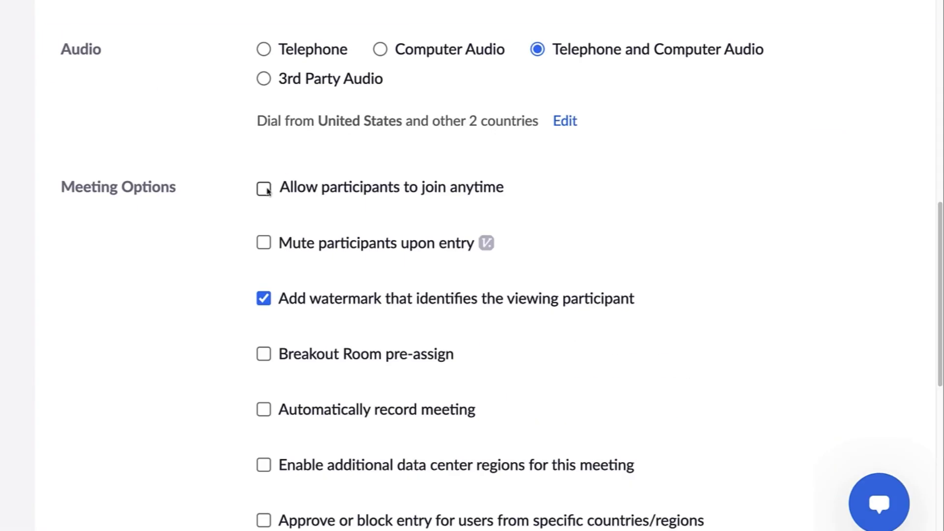
{"action": "left_click", "coordinate": [266, 190]}
Check Mute participants upon entry, keep the watermark on, and enable Breakout Room pre-assign.
{"action": "left_click", "coordinate": [264, 245]}
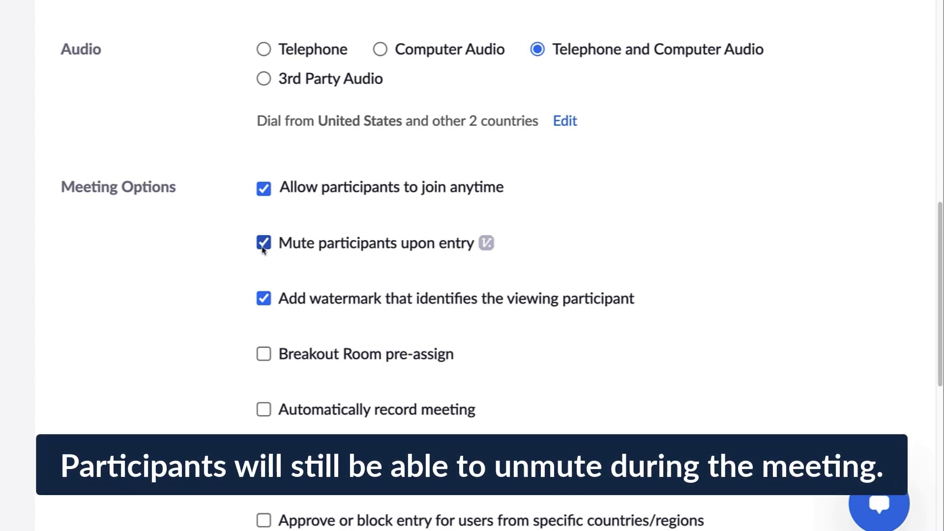
{"action": "left_click", "coordinate": [263, 299]}
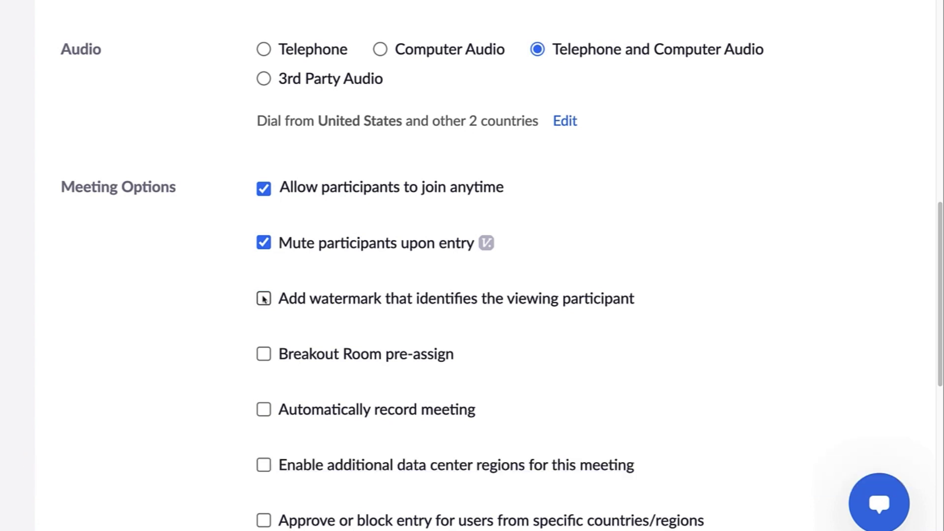
{"action": "left_click", "coordinate": [264, 299]}
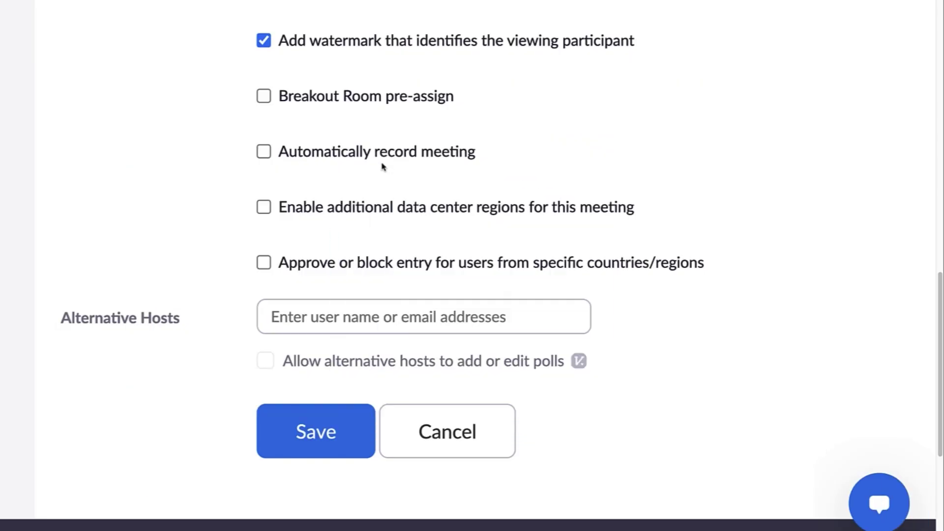
{"action": "left_click", "coordinate": [264, 95]}
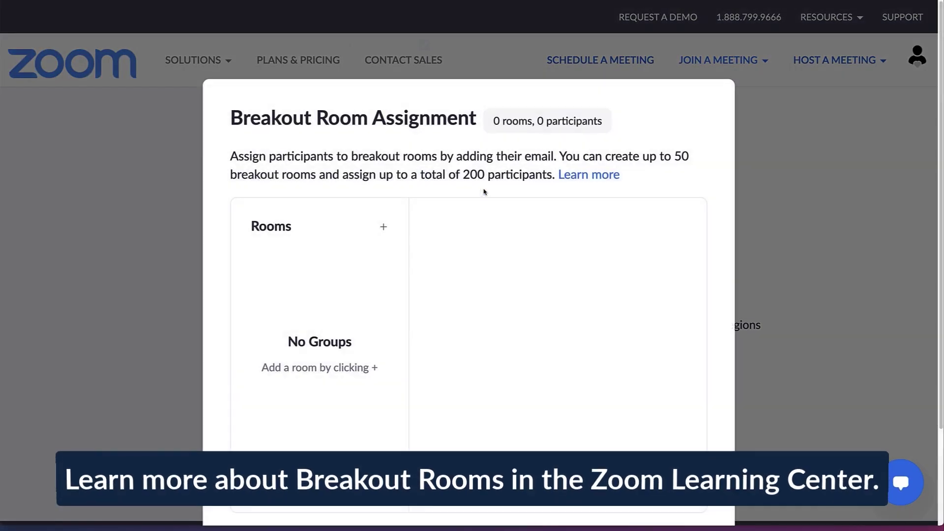
Cancel the empty Breakout Room Assignment window and enable Automatically record meeting on the local computer.
{"action": "scroll", "coordinate": [485, 192], "scroll_direction": "down", "scroll_amount": 2}
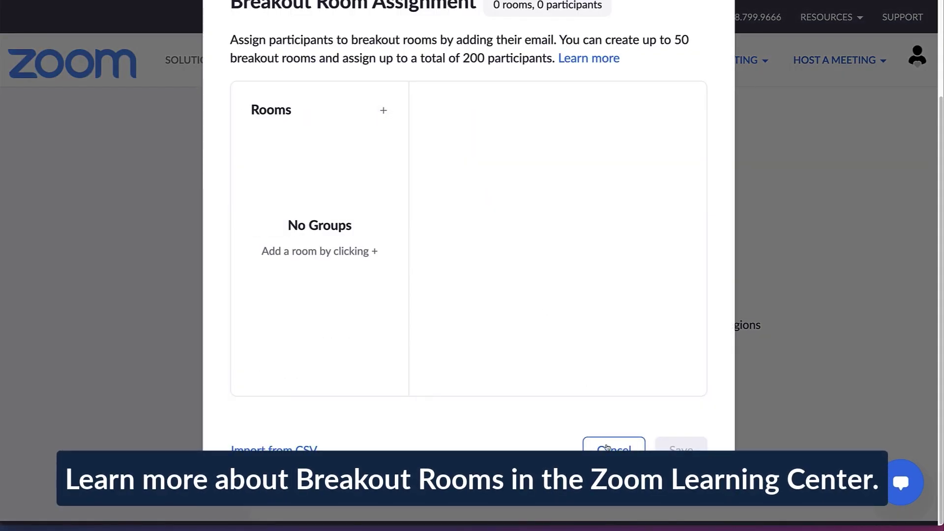
{"action": "left_click", "coordinate": [606, 441]}
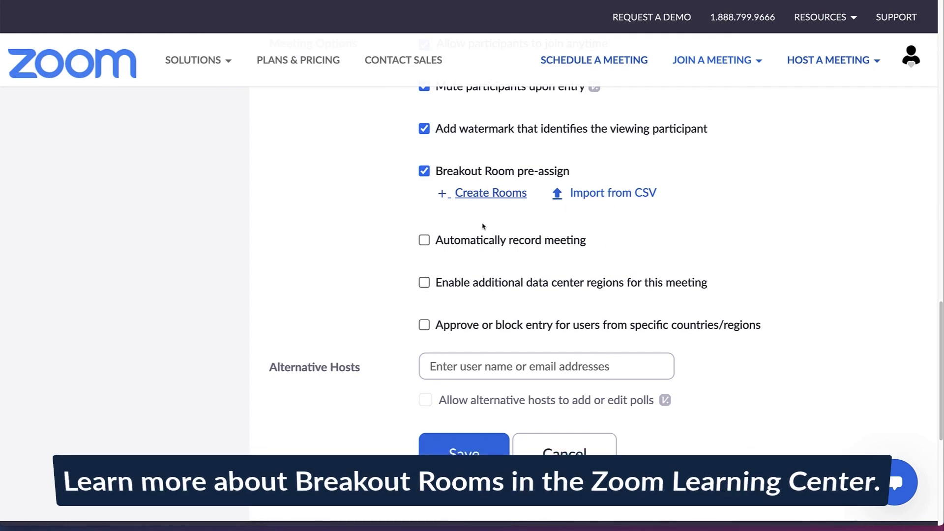
{"action": "left_click", "coordinate": [424, 240]}
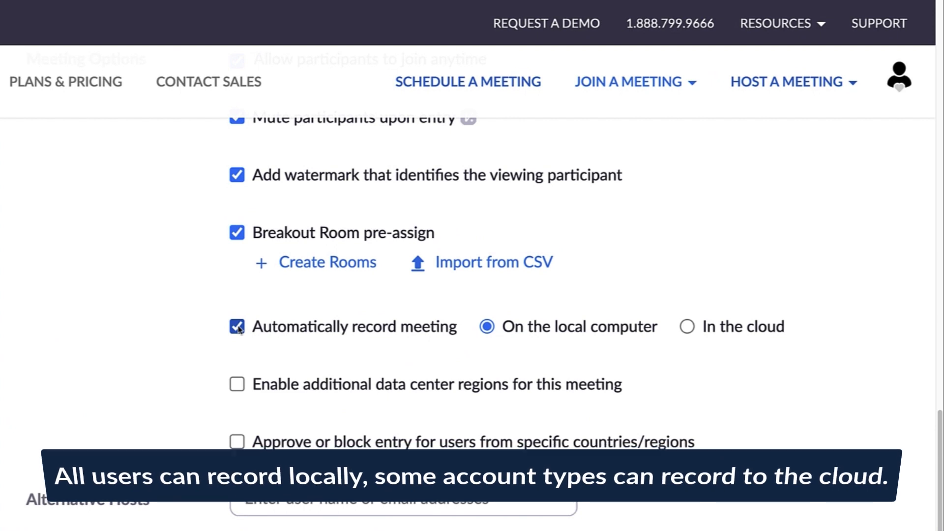
Try cloud and local recording options, then turn automatic recording back off.
{"action": "left_click", "coordinate": [687, 326]}
{"action": "left_click", "coordinate": [486, 326]}
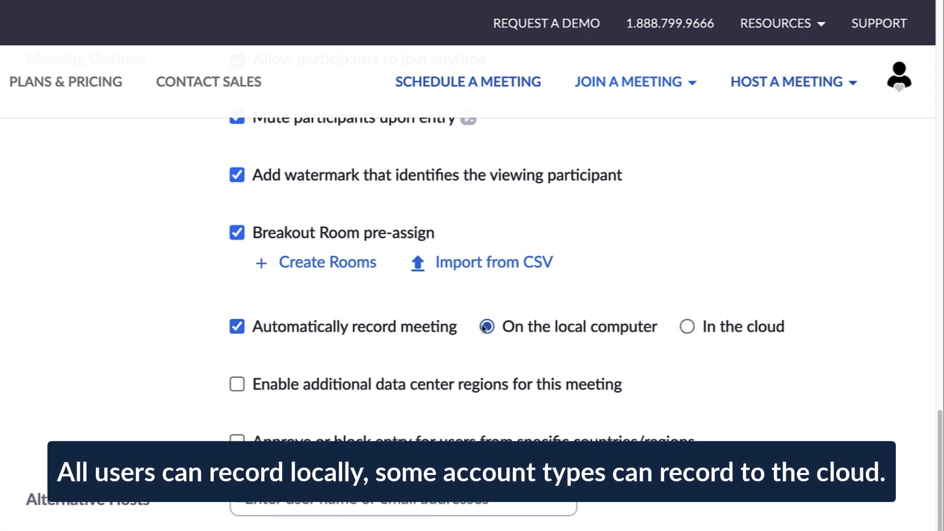
{"action": "left_click", "coordinate": [240, 327]}
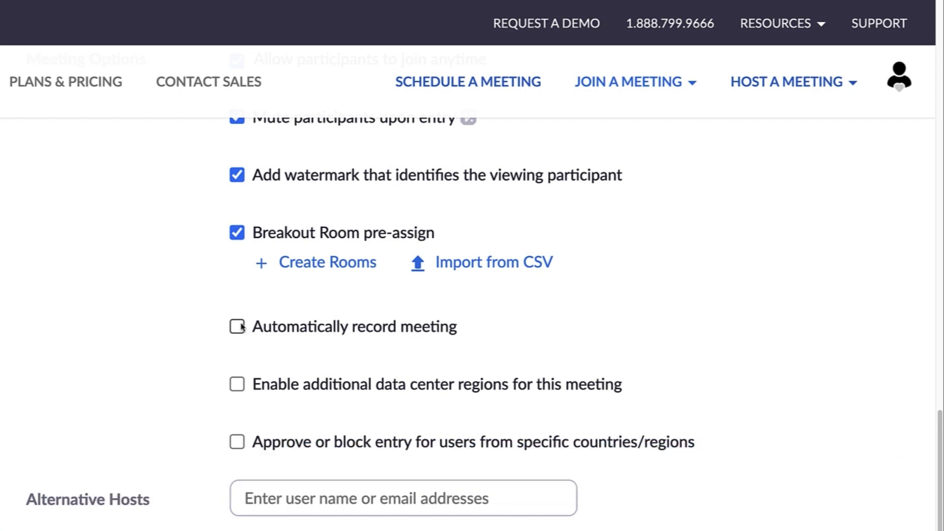
Leave additional data center regions off and discard the United States-only country entry restriction.
{"action": "left_click", "coordinate": [239, 384]}
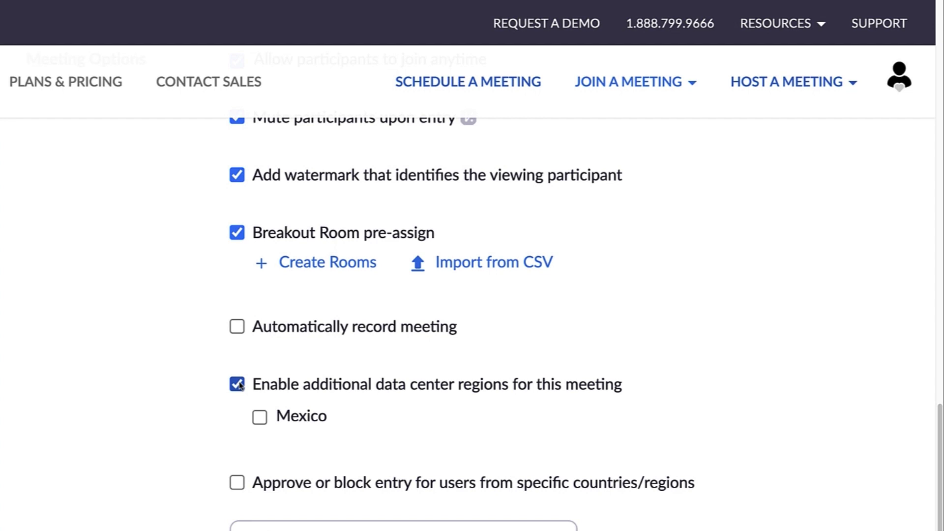
{"action": "left_click", "coordinate": [240, 384]}
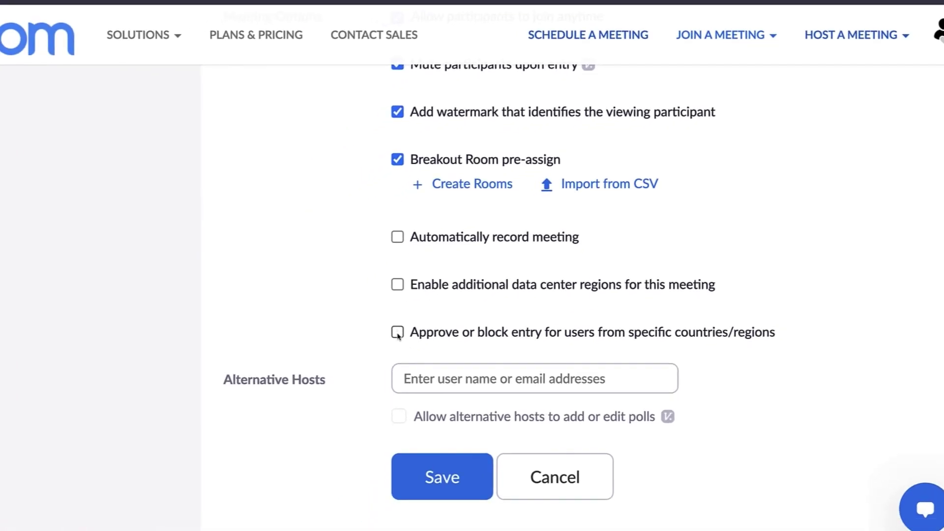
{"action": "left_click", "coordinate": [398, 333]}
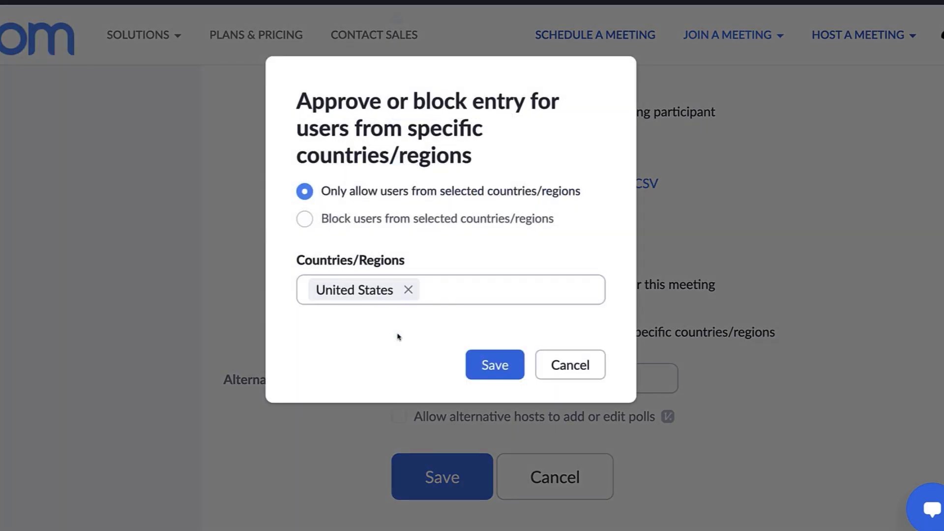
{"action": "left_click", "coordinate": [560, 366]}
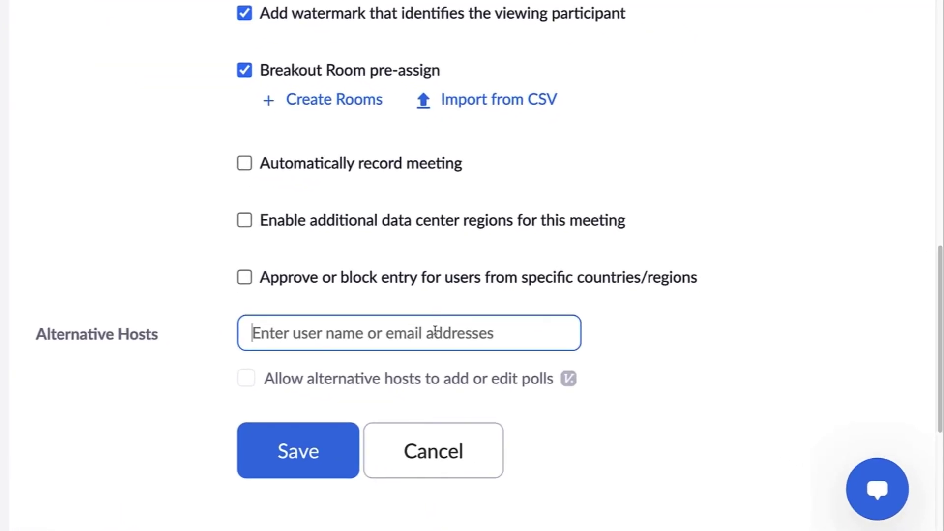
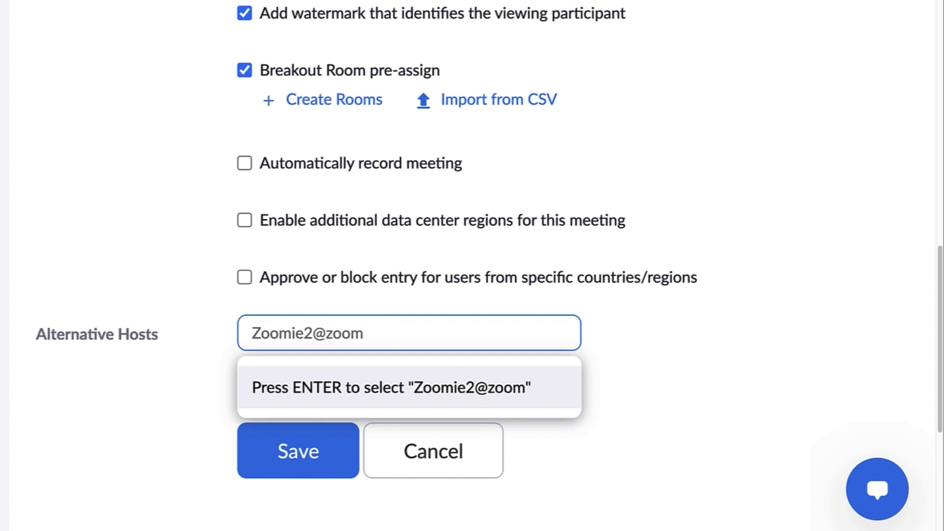
Leave the alternative hosts field empty and save the Candidate Interview meeting settings.
{"action": "left_click", "coordinate": [647, 339]}
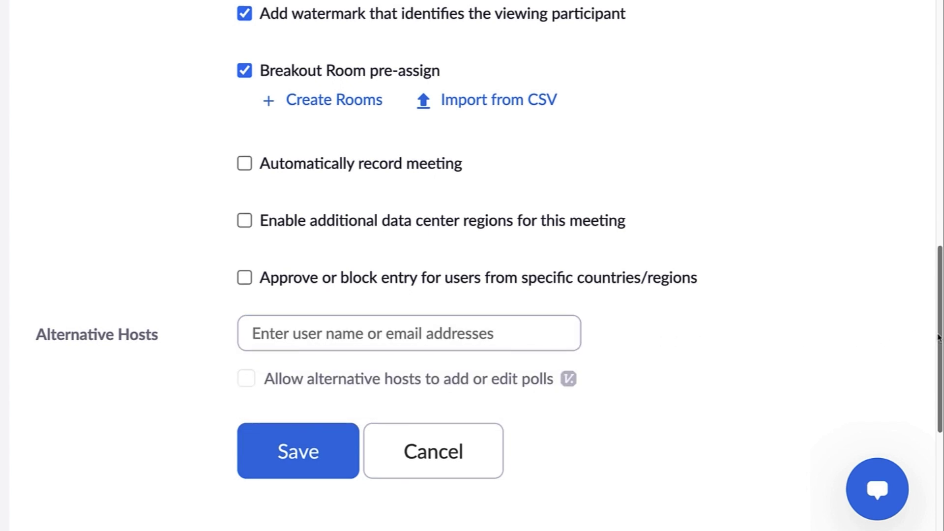
{"action": "left_click_drag", "start_coordinate": [937, 337], "coordinate": [938, 401]}
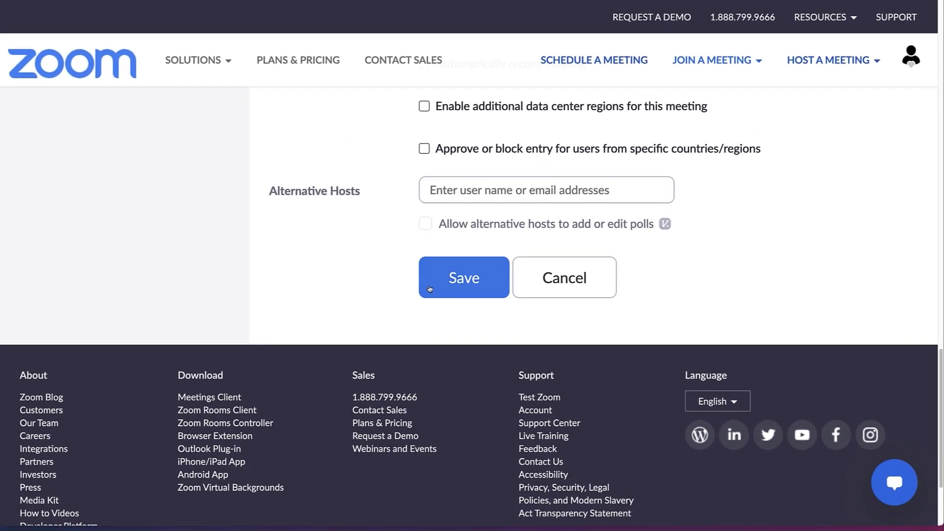
{"action": "left_click", "coordinate": [430, 288]}
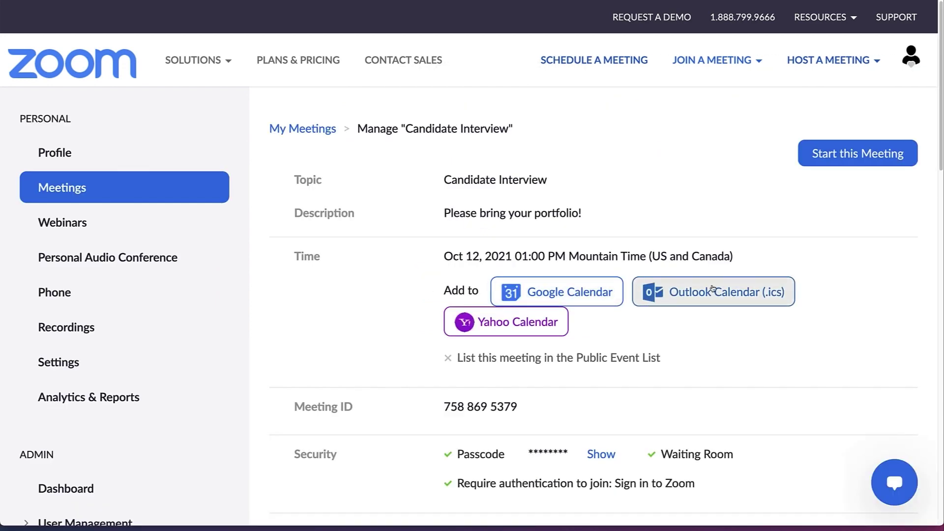
View the Candidate Interview invitation text, then close it without copying.
{"action": "scroll", "coordinate": [591, 305], "scroll_direction": "down", "scroll_amount": 4}
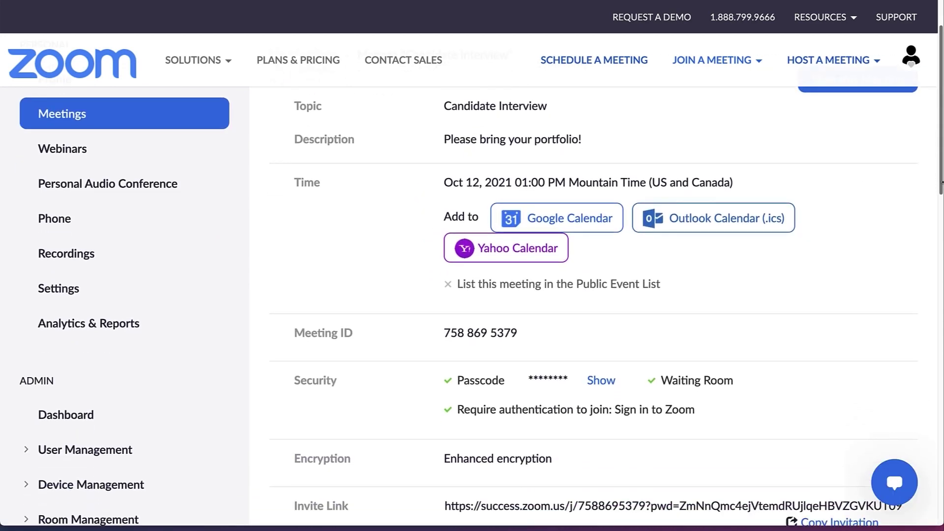
{"action": "scroll", "coordinate": [591, 305], "scroll_direction": "down", "scroll_amount": 1}
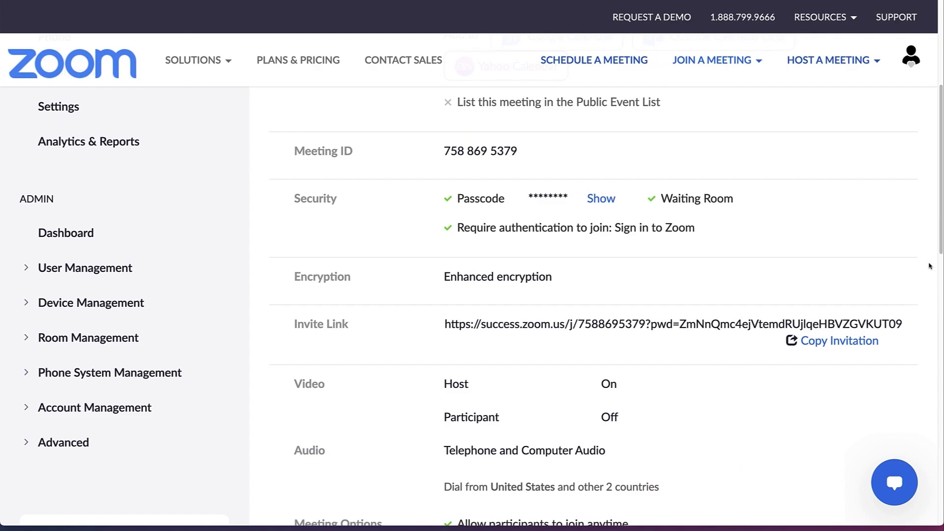
{"action": "left_click", "coordinate": [840, 341]}
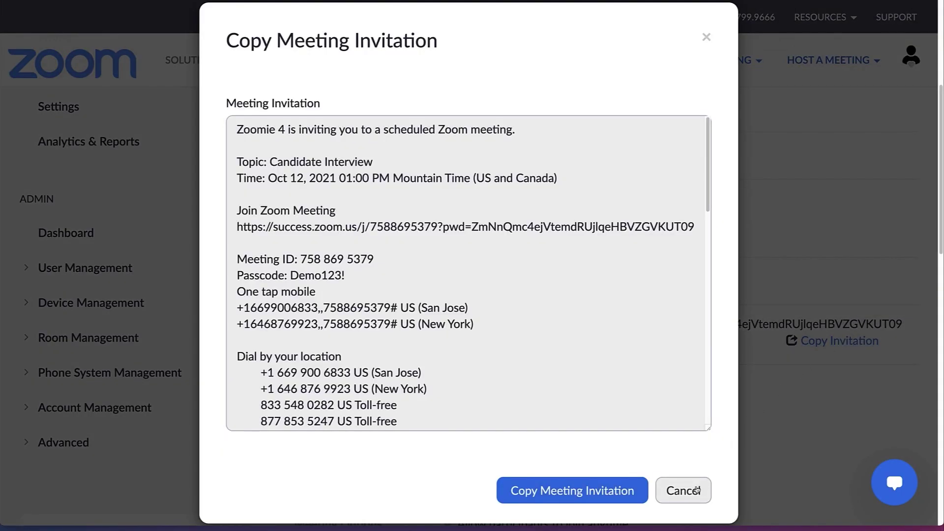
{"action": "left_click", "coordinate": [697, 490]}
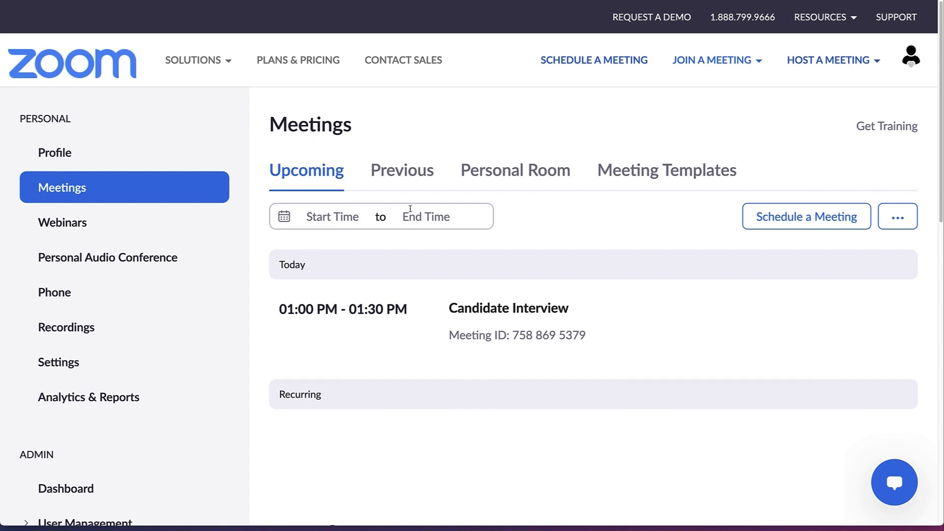
Save Candidate Interview as the template Zoomie's Interview Demo and start a meeting from it in Meeting Templates.
{"action": "mouse_move", "coordinate": [485, 313]}
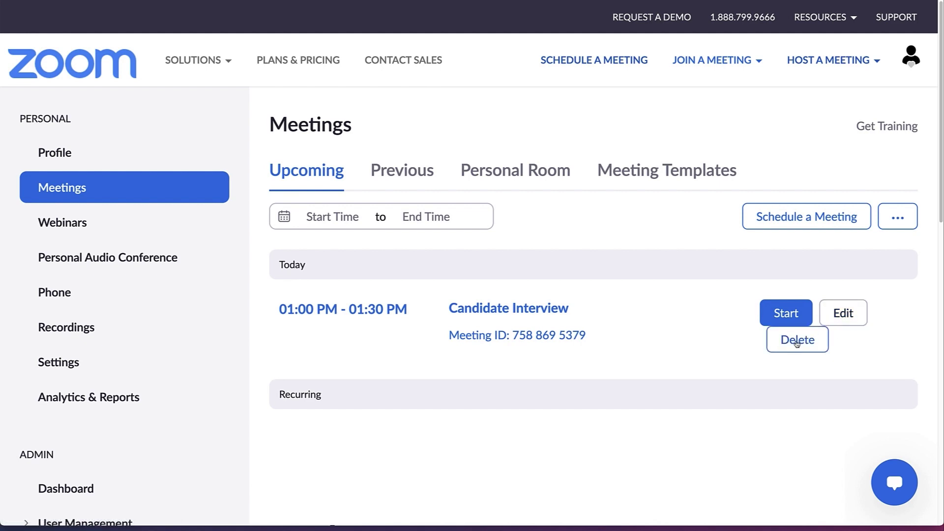
{"action": "left_click", "coordinate": [830, 322]}
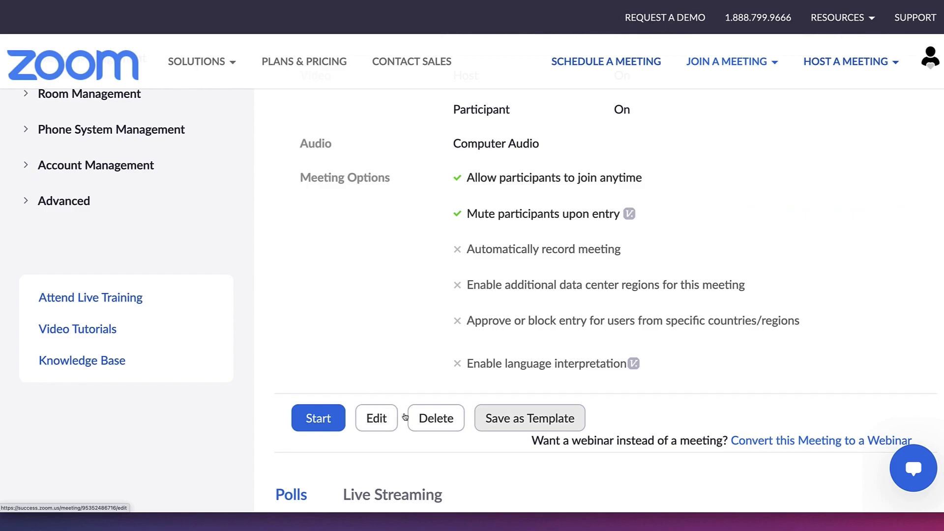
{"action": "left_click", "coordinate": [502, 417]}
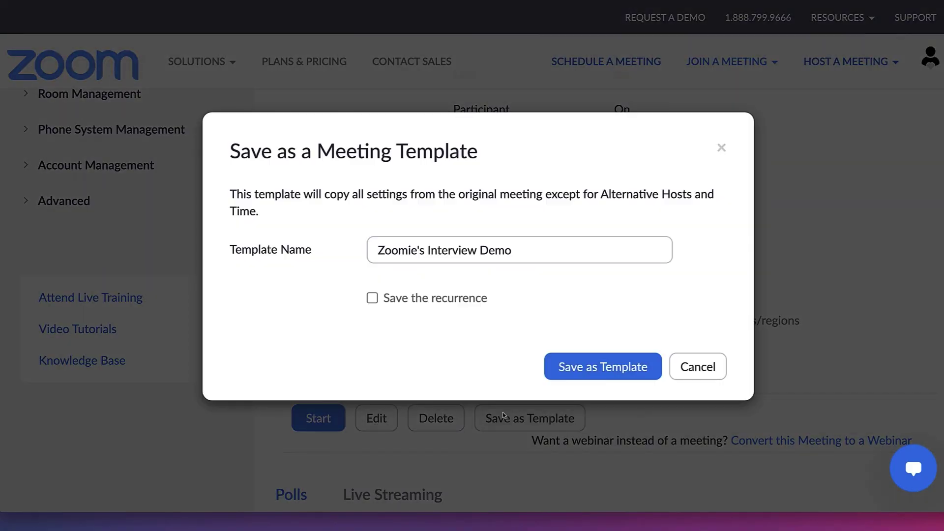
{"action": "left_click", "coordinate": [586, 369]}
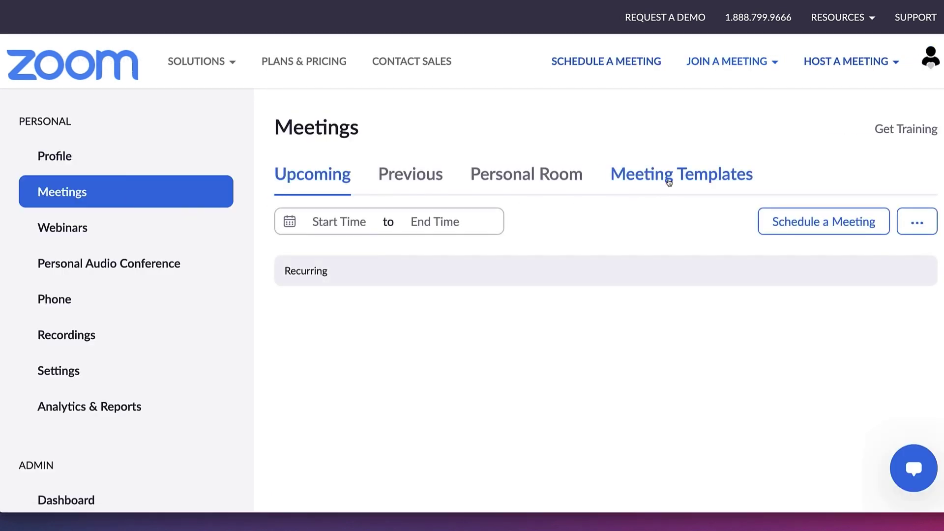
{"action": "left_click", "coordinate": [670, 182]}
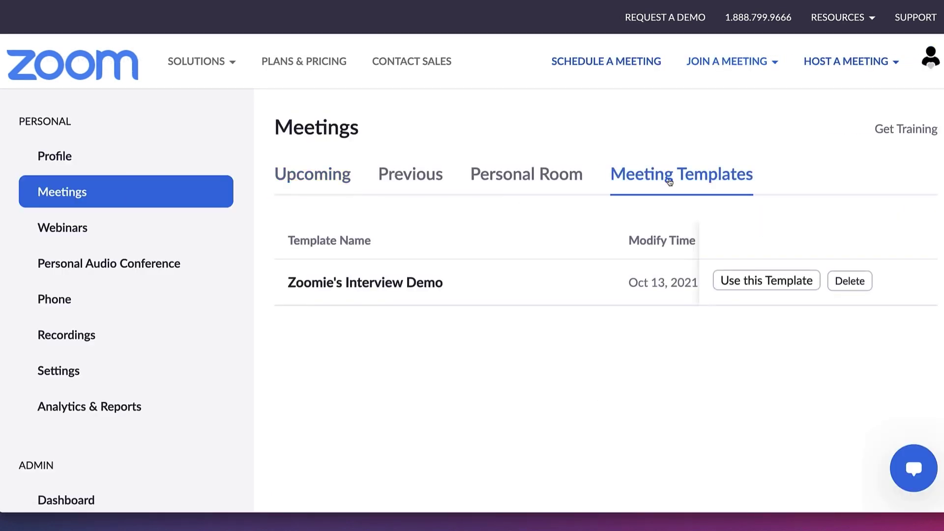
{"action": "left_click", "coordinate": [757, 280]}
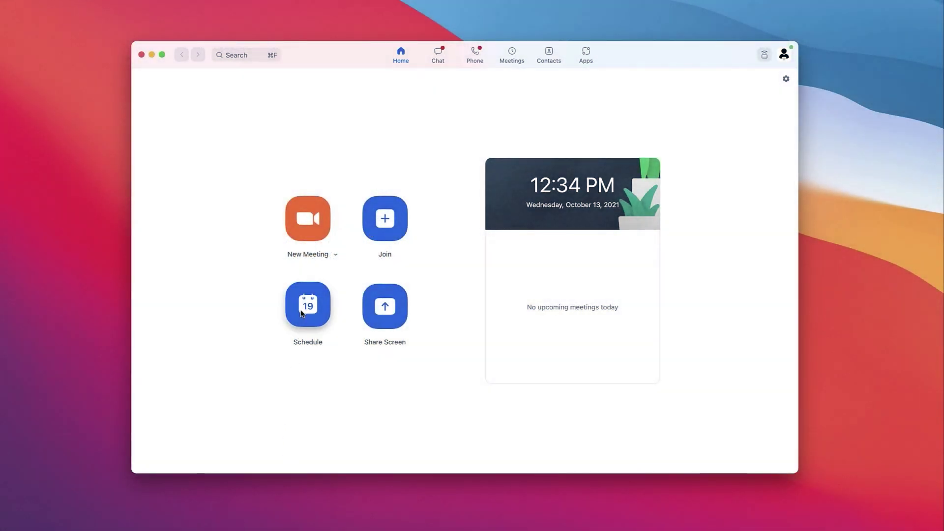
Schedule a new desktop-client meeting running from 2:00 PM to 2:30 PM.
{"action": "left_click", "coordinate": [302, 314]}
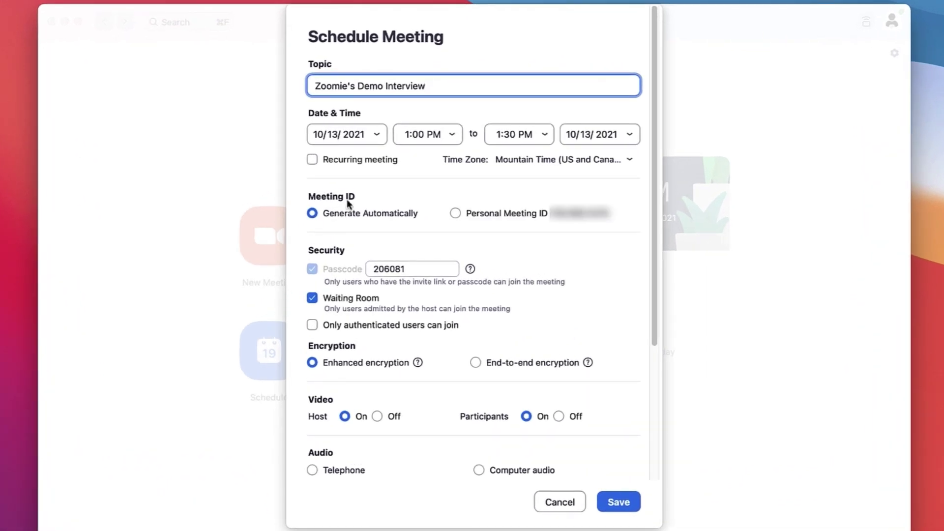
{"action": "left_click", "coordinate": [449, 134]}
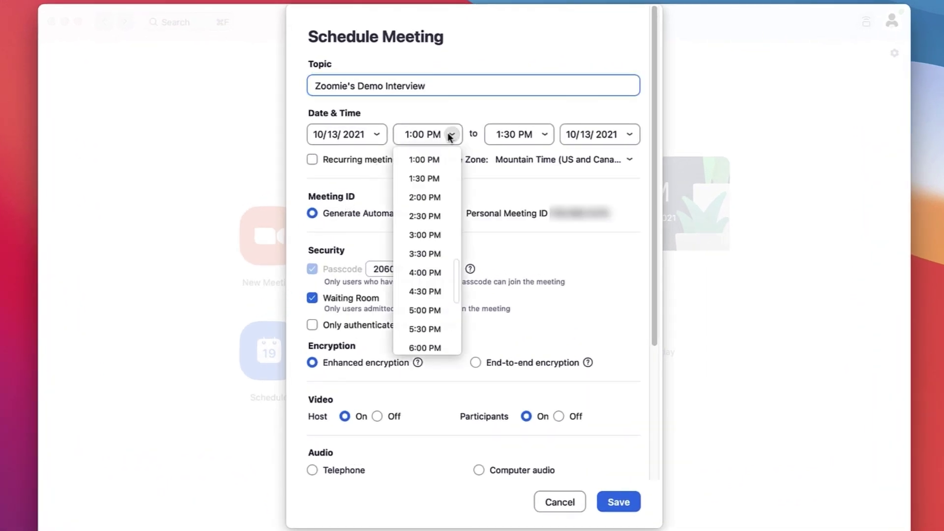
{"action": "left_click", "coordinate": [436, 197]}
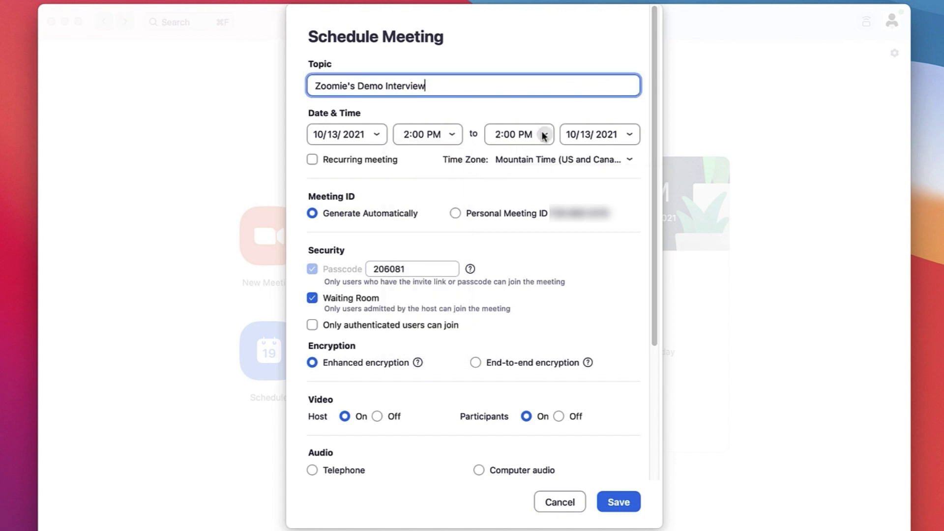
{"action": "left_click", "coordinate": [543, 134]}
{"action": "left_click", "coordinate": [530, 177]}
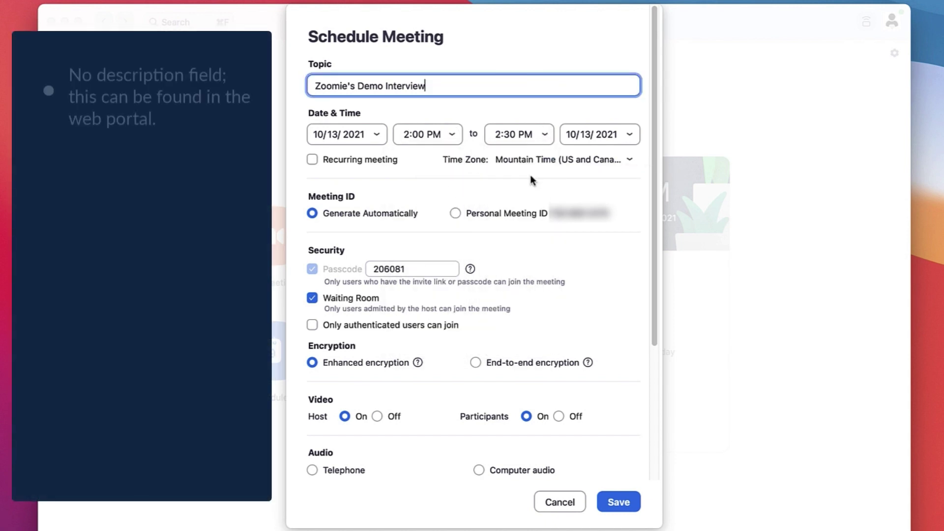
{"action": "scroll", "coordinate": [649, 222], "scroll_direction": "down", "scroll_amount": 3}
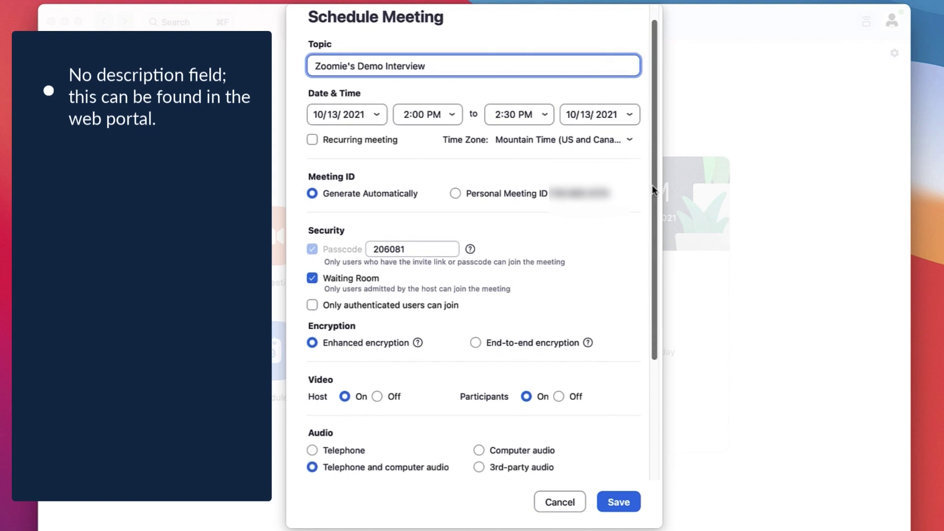
{"action": "scroll", "coordinate": [649, 223], "scroll_direction": "down", "scroll_amount": 3}
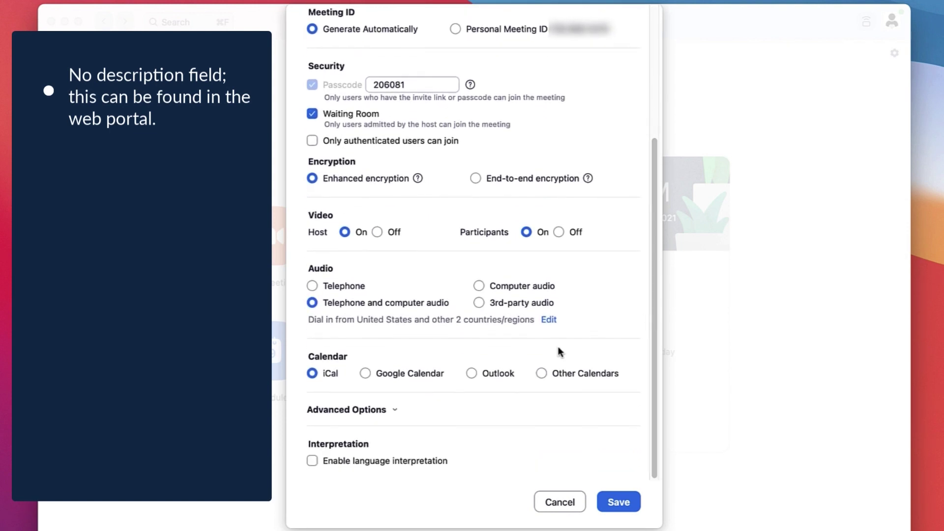
Choose Outlook as the calendar and enable join anytime and automatic recording under Advanced Options.
{"action": "left_click", "coordinate": [365, 374]}
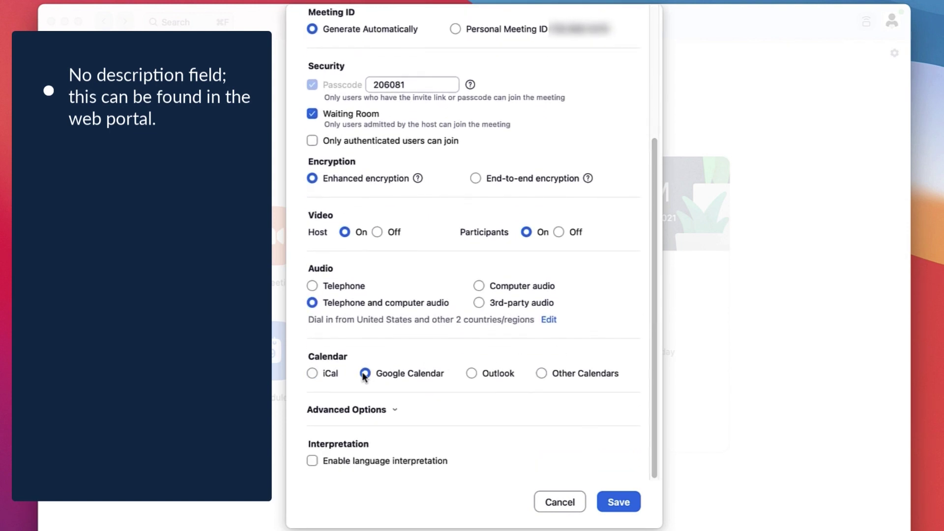
{"action": "left_click", "coordinate": [472, 375]}
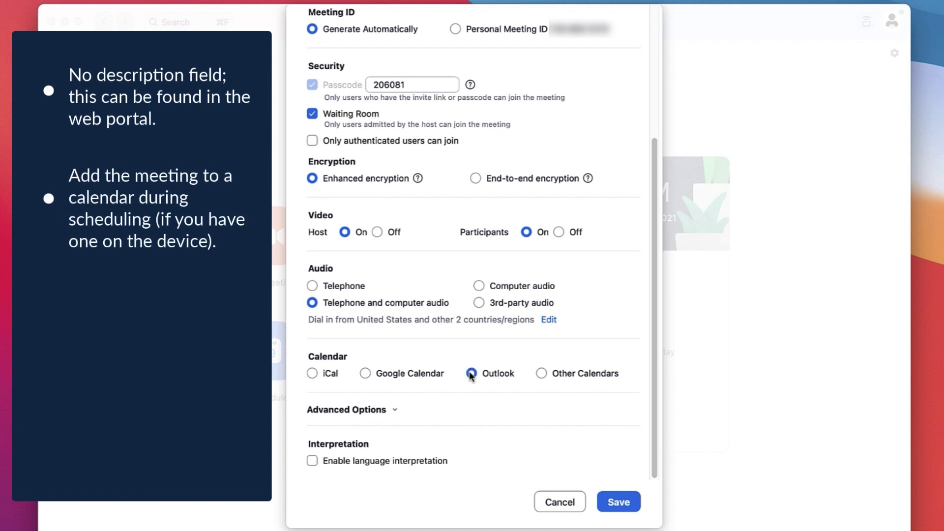
{"action": "left_click", "coordinate": [395, 410]}
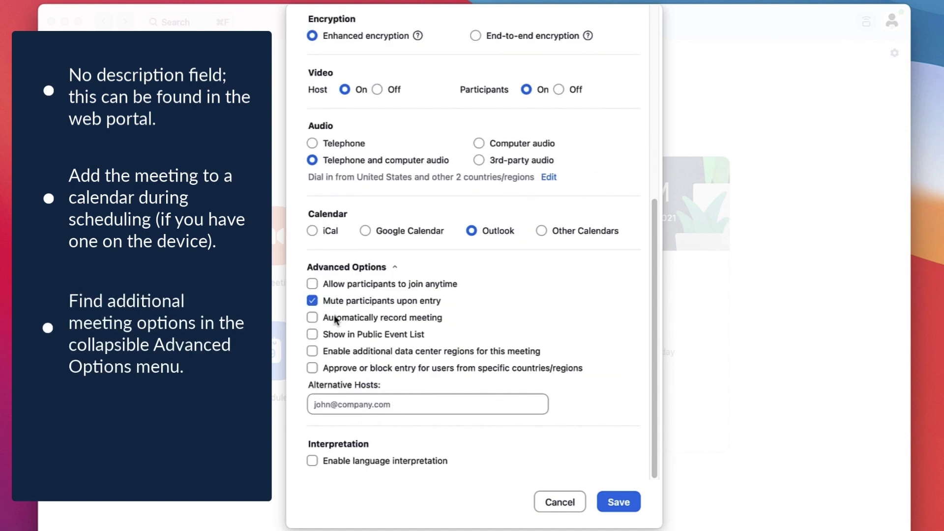
{"action": "left_click", "coordinate": [313, 283]}
{"action": "left_click", "coordinate": [312, 318]}
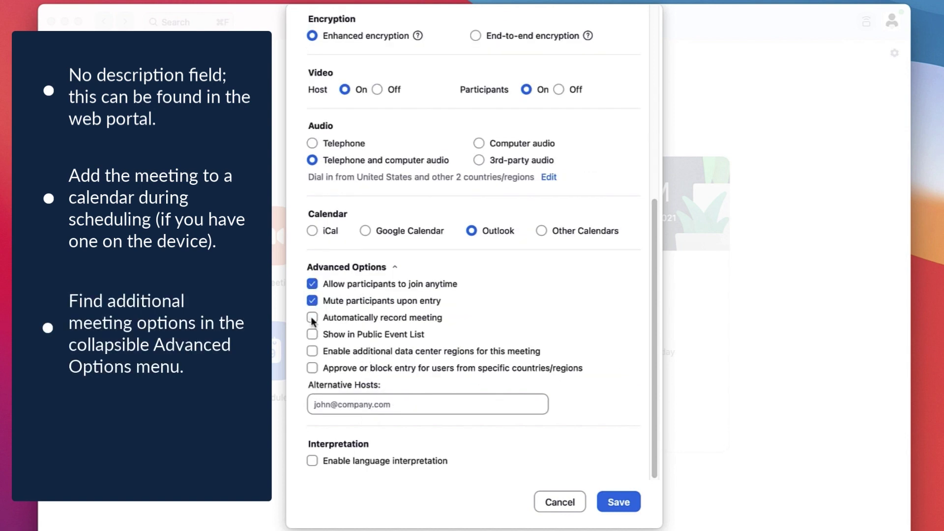